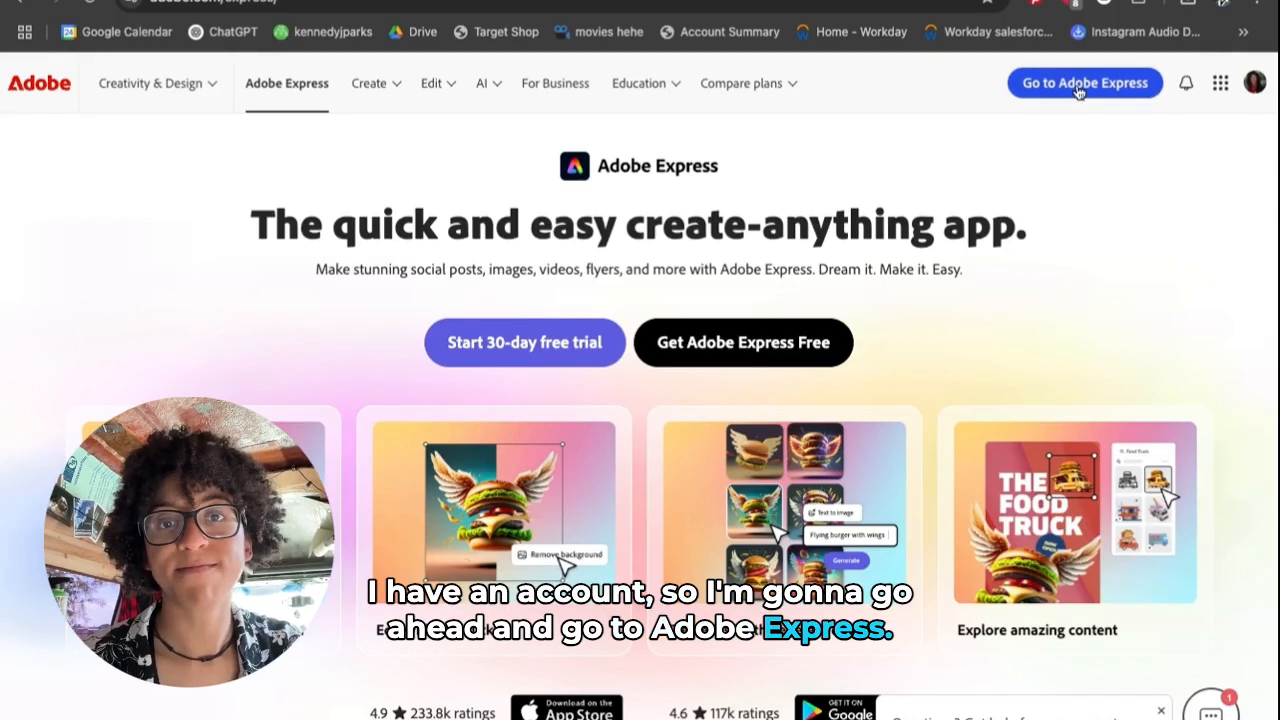
# - Leave the marketing page for the Adobe Express home dashboard via 'Go to Adobe Express'
pyautogui.click(1079, 86)
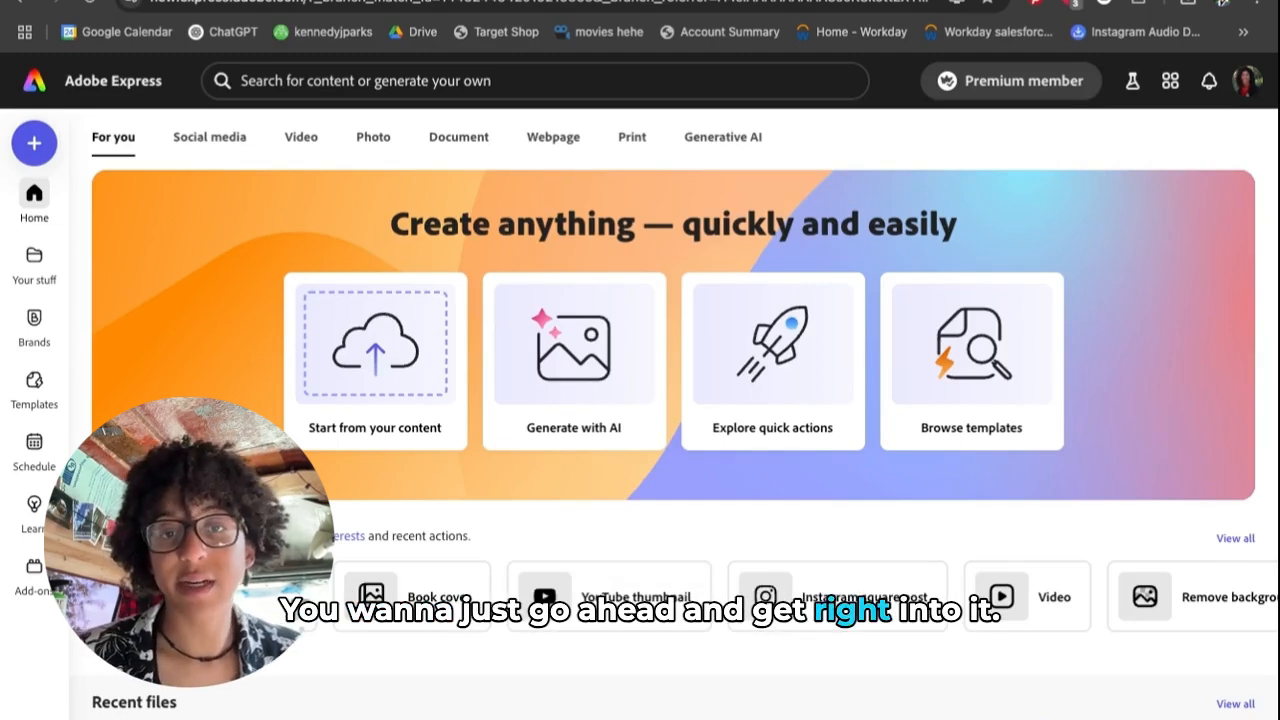
# - Create a new design from the Logo tile and scroll through the Logo templates panel
pyautogui.click(35, 146)
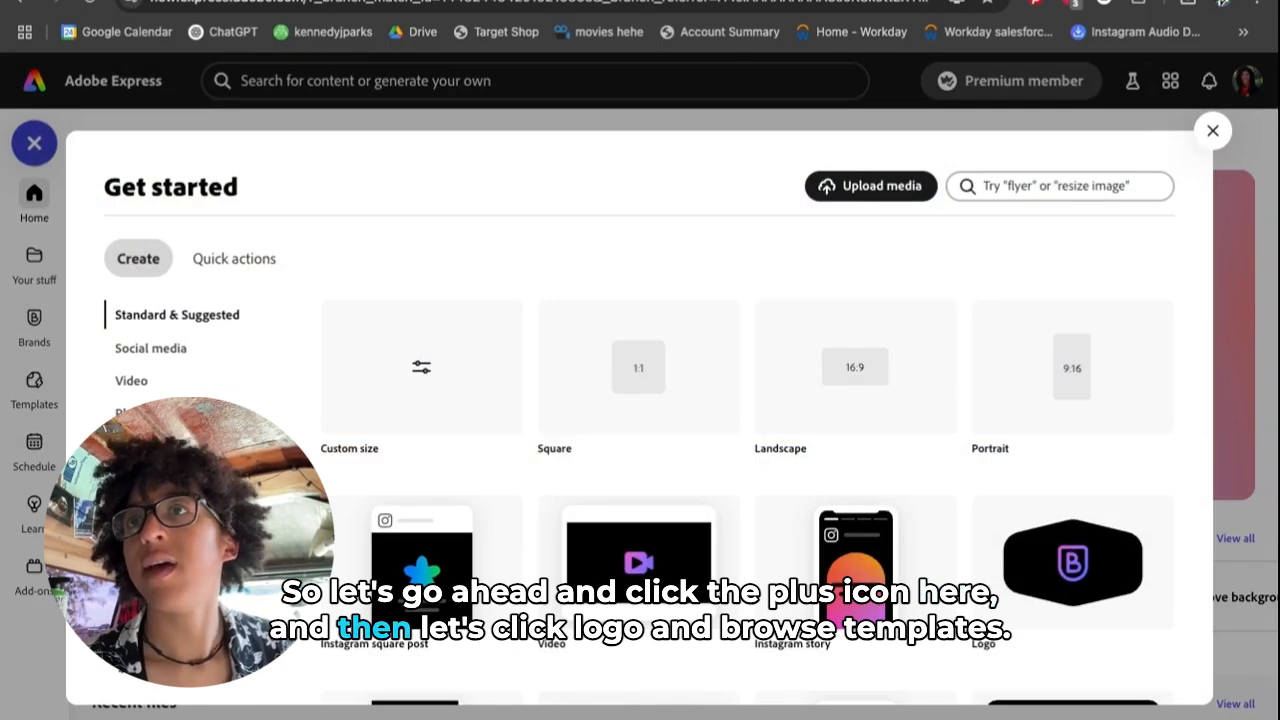
pyautogui.moveTo(1090, 612)
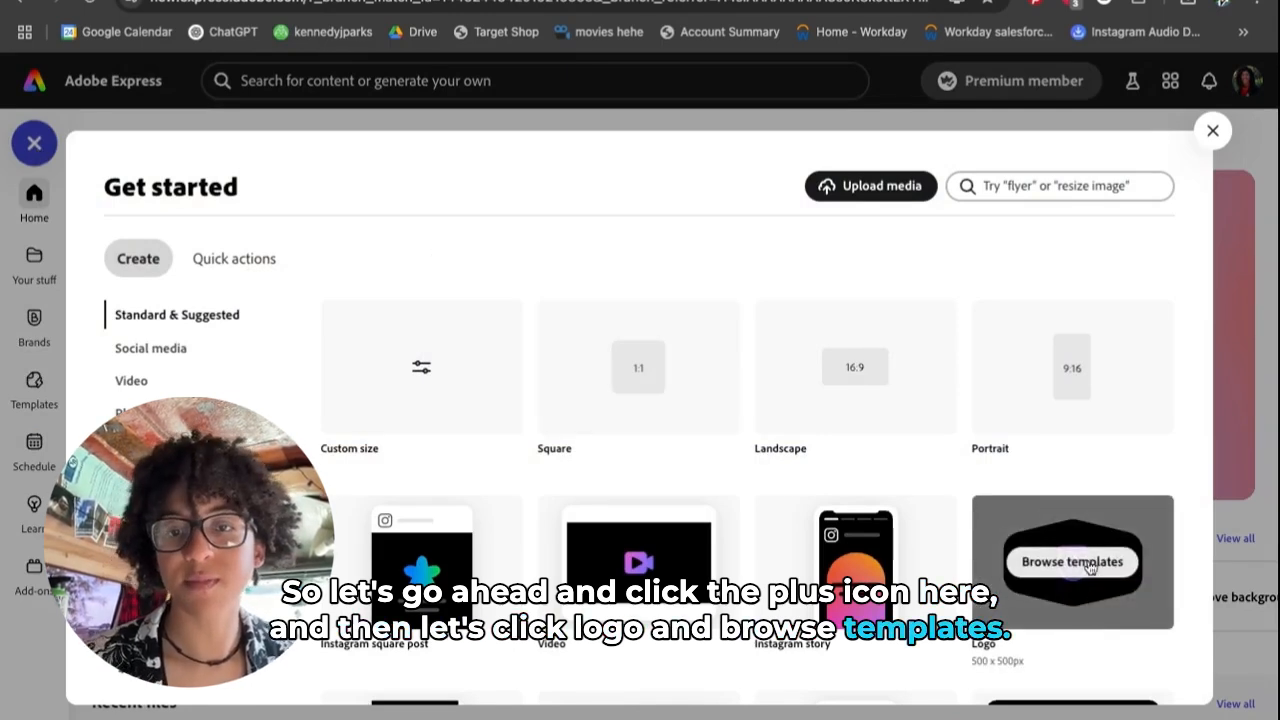
pyautogui.click(1090, 566)
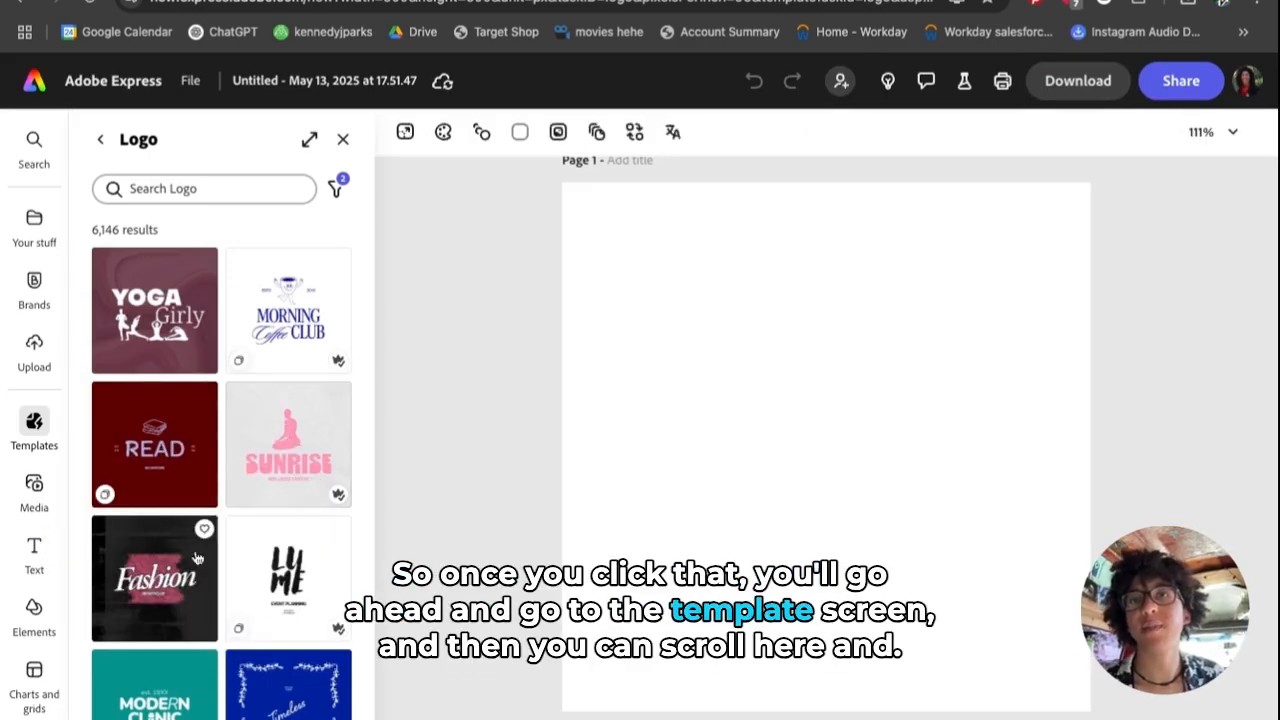
pyautogui.scroll(-6, 222, 541)
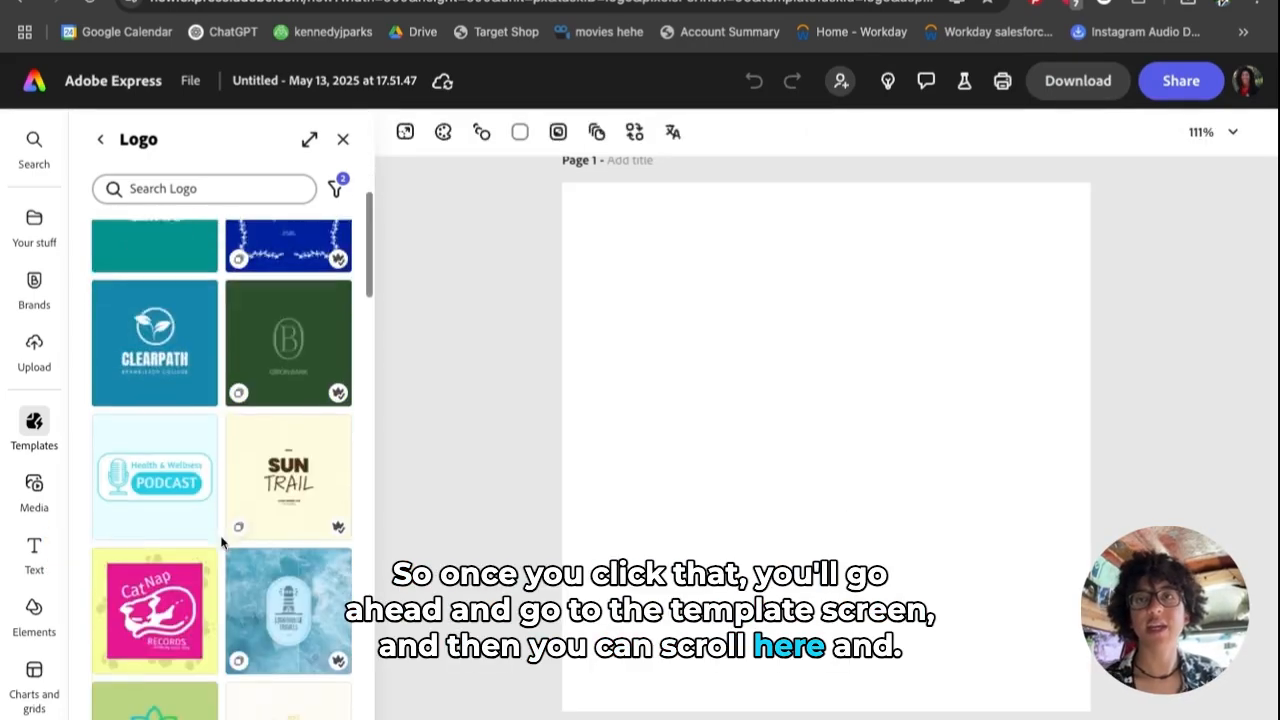
pyautogui.scroll(-6, 222, 450)
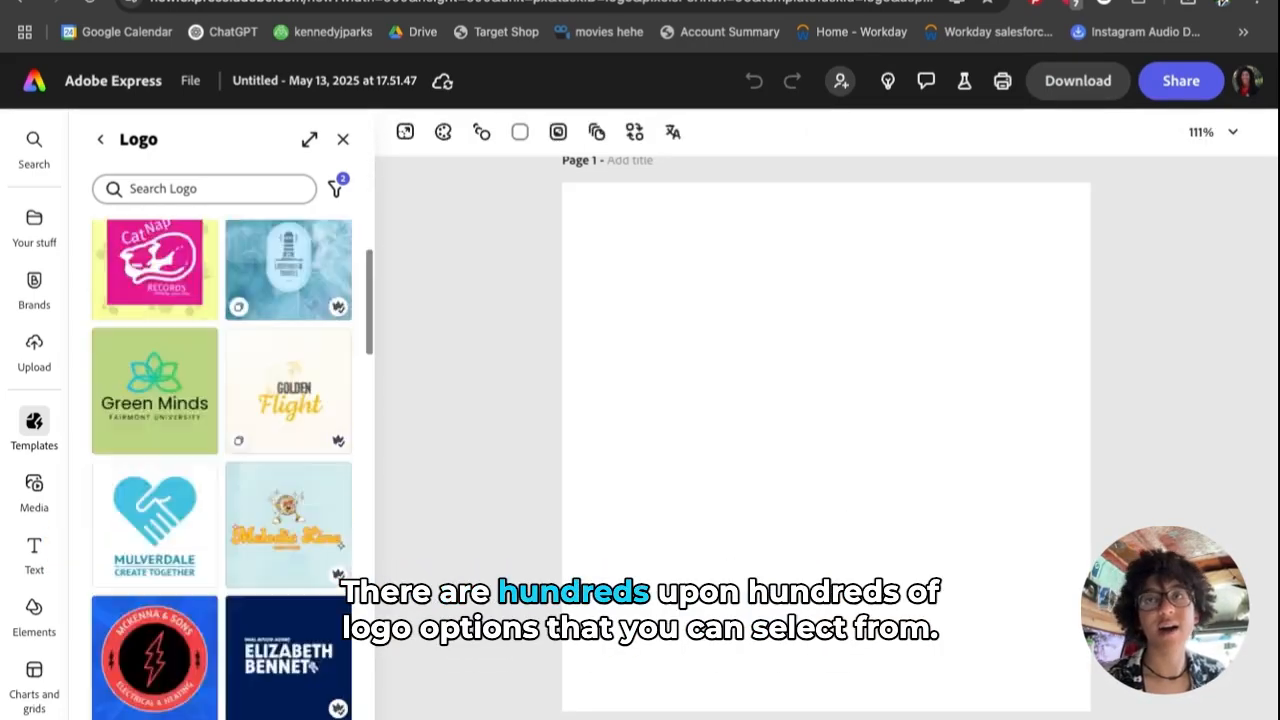
pyautogui.scroll(-6, 222, 465)
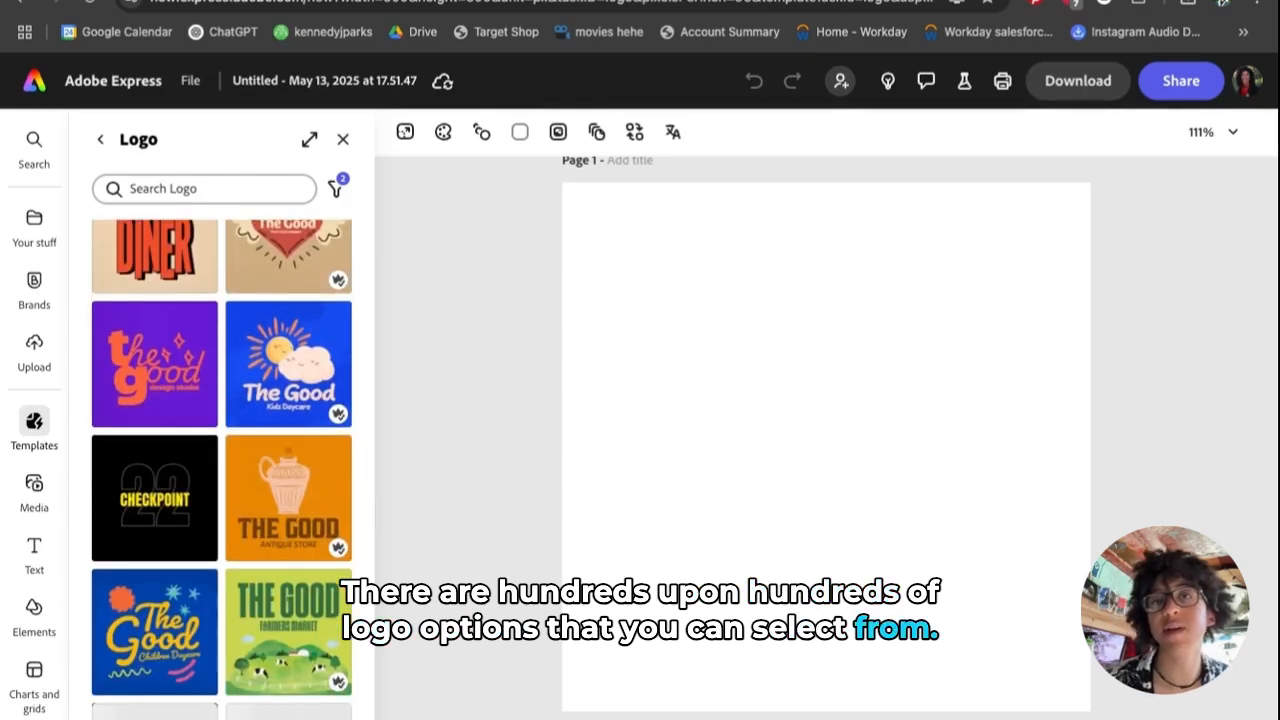
pyautogui.scroll(-3, 222, 465)
pyautogui.scroll(10, 222, 465)
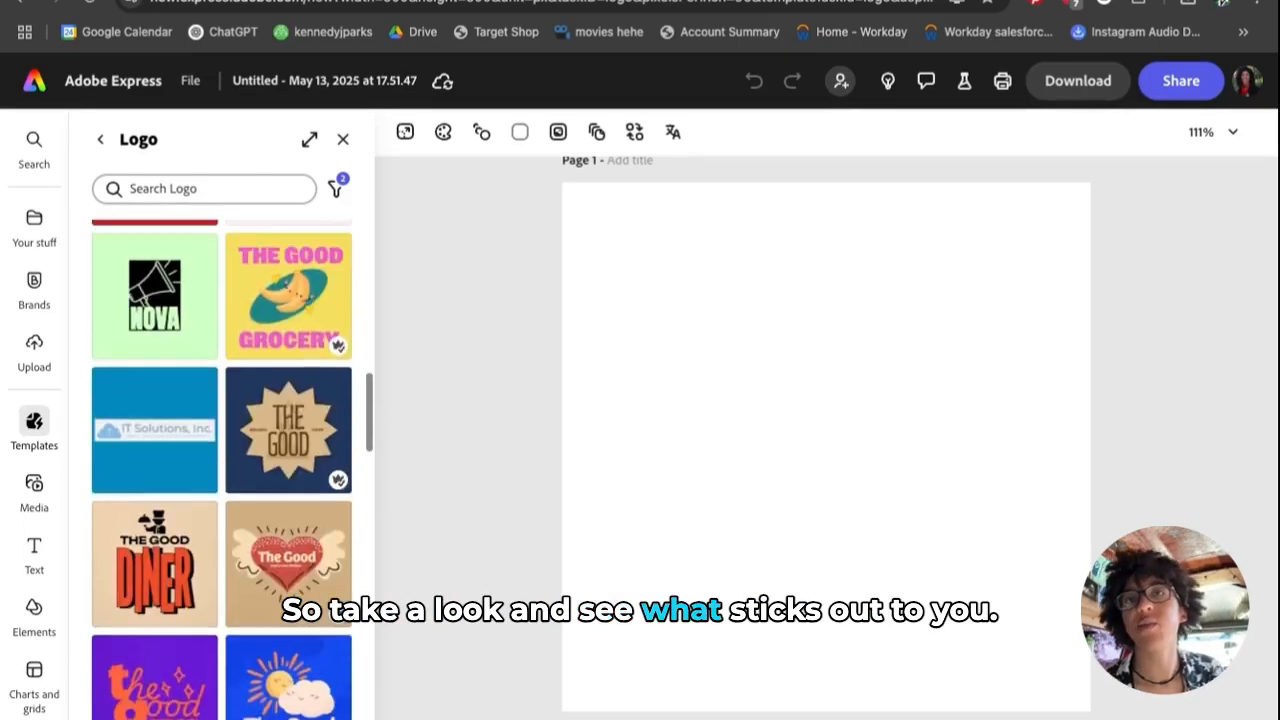
pyautogui.scroll(15, 222, 465)
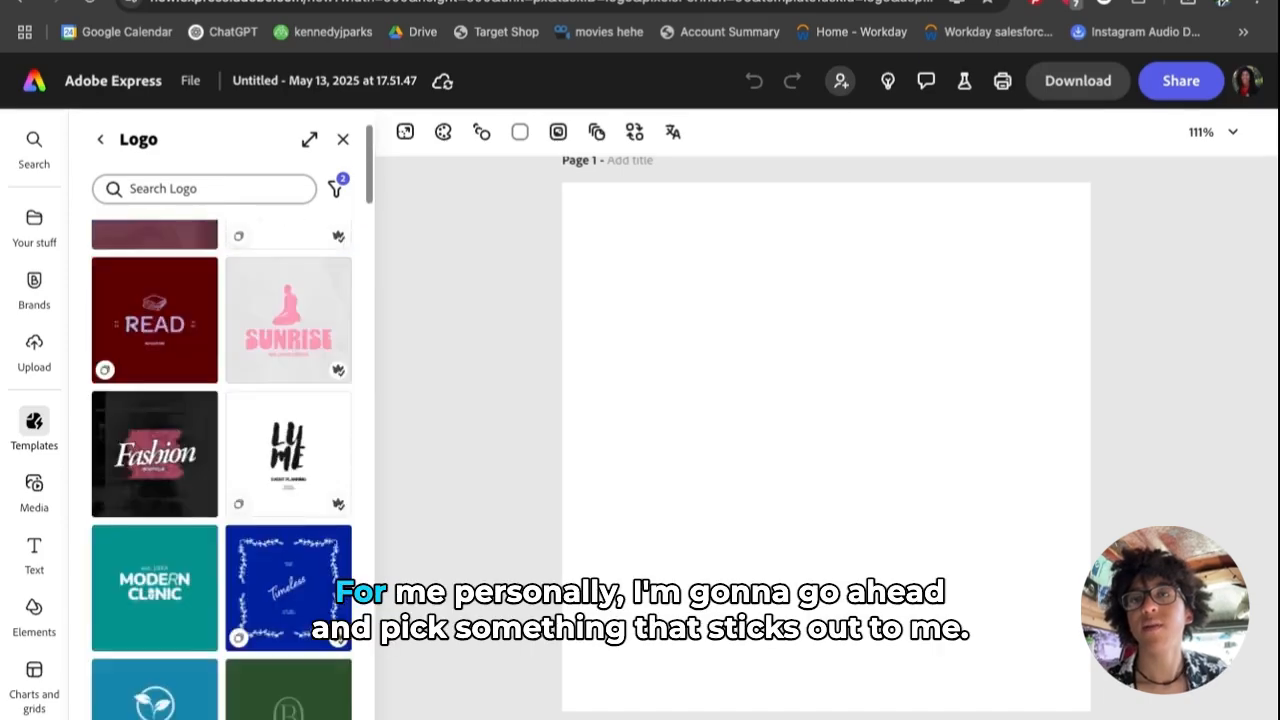
pyautogui.scroll(-2, 222, 465)
pyautogui.scroll(-5, 222, 465)
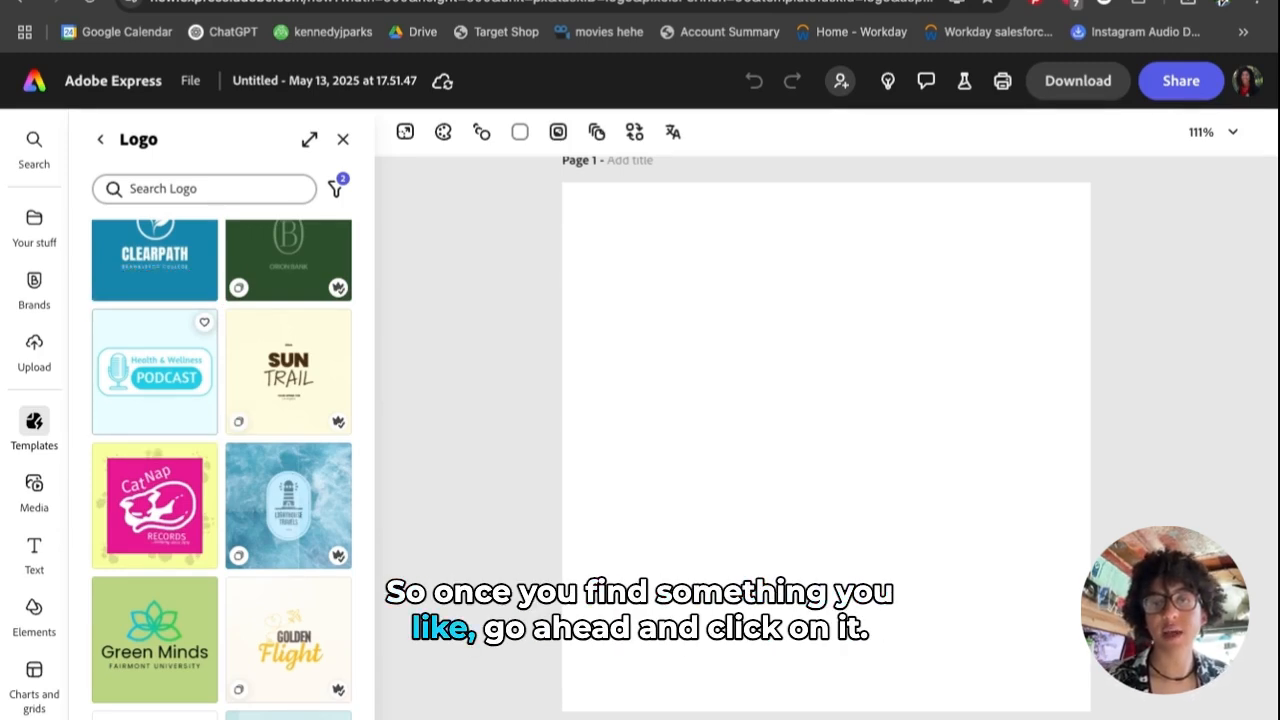
# - Apply the Health & Wellness Podcast template to the blank page
pyautogui.click(154, 371)
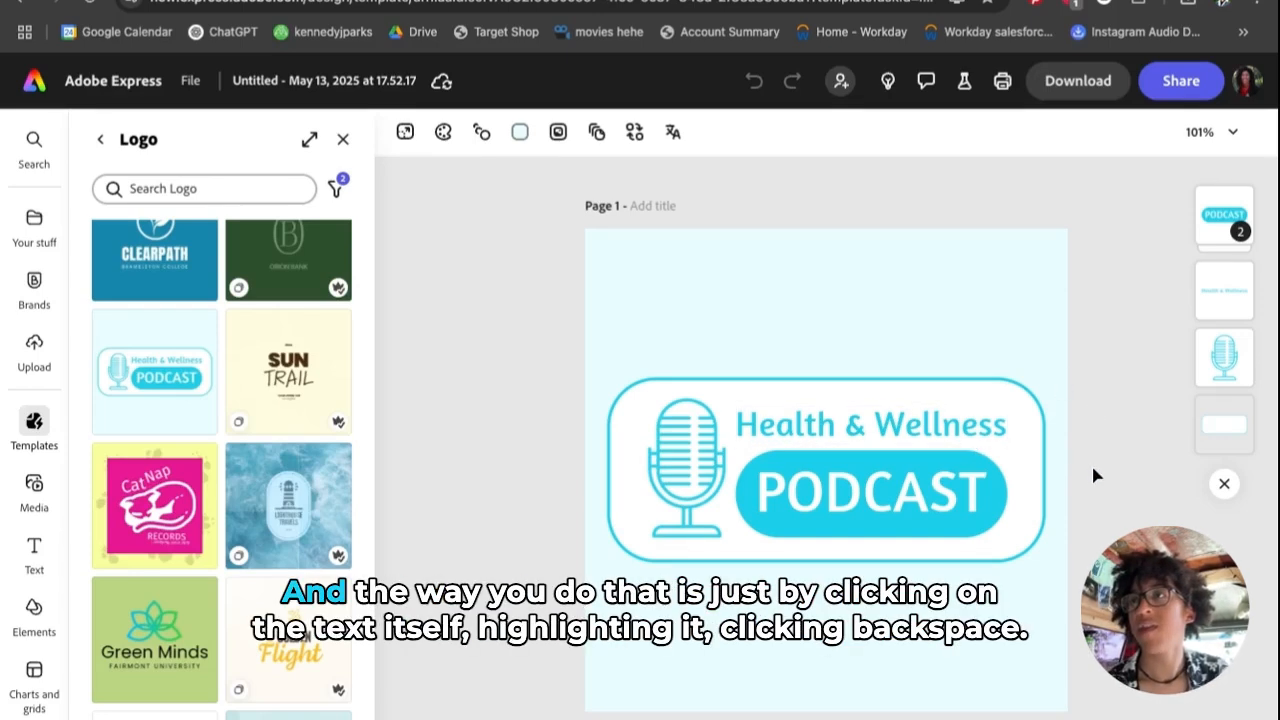
# - Replace the 'Health & Wellness' heading above PODCAST with the host's name
pyautogui.click(988, 437)
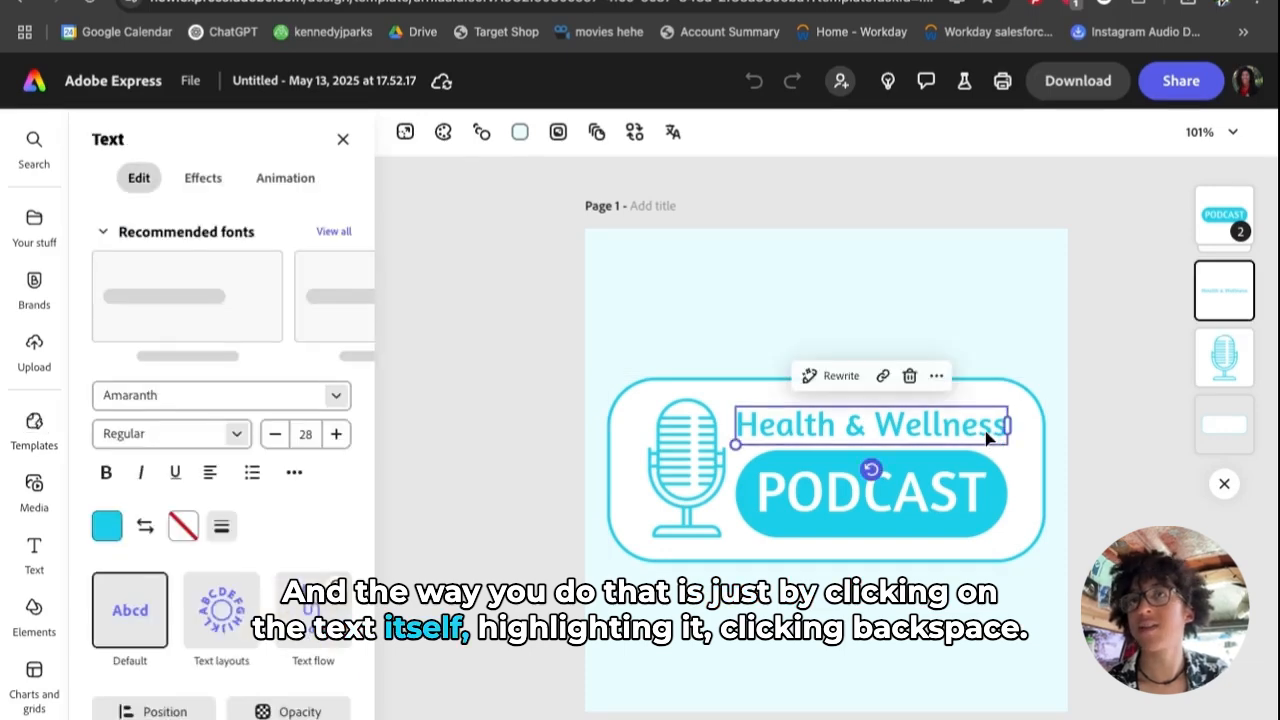
pyautogui.doubleClick(757, 428)
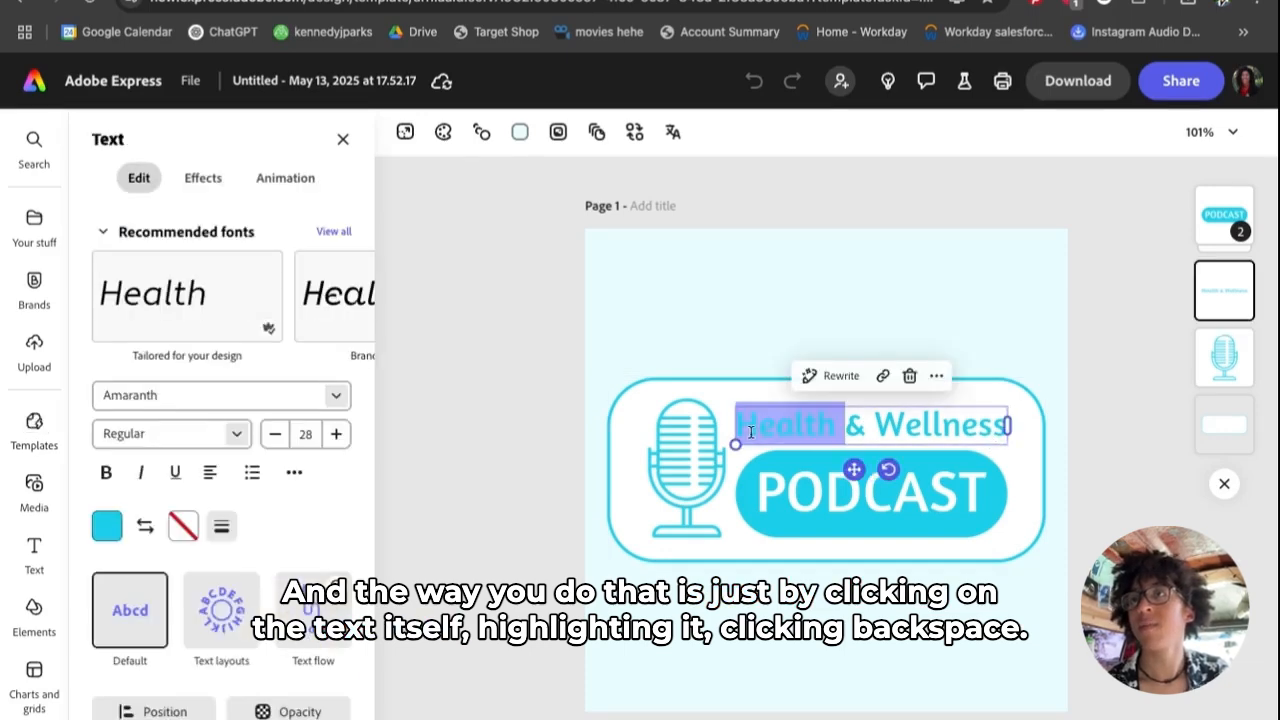
pyautogui.click(745, 423)
pyautogui.moveTo(745, 423); pyautogui.dragTo(1007, 425)
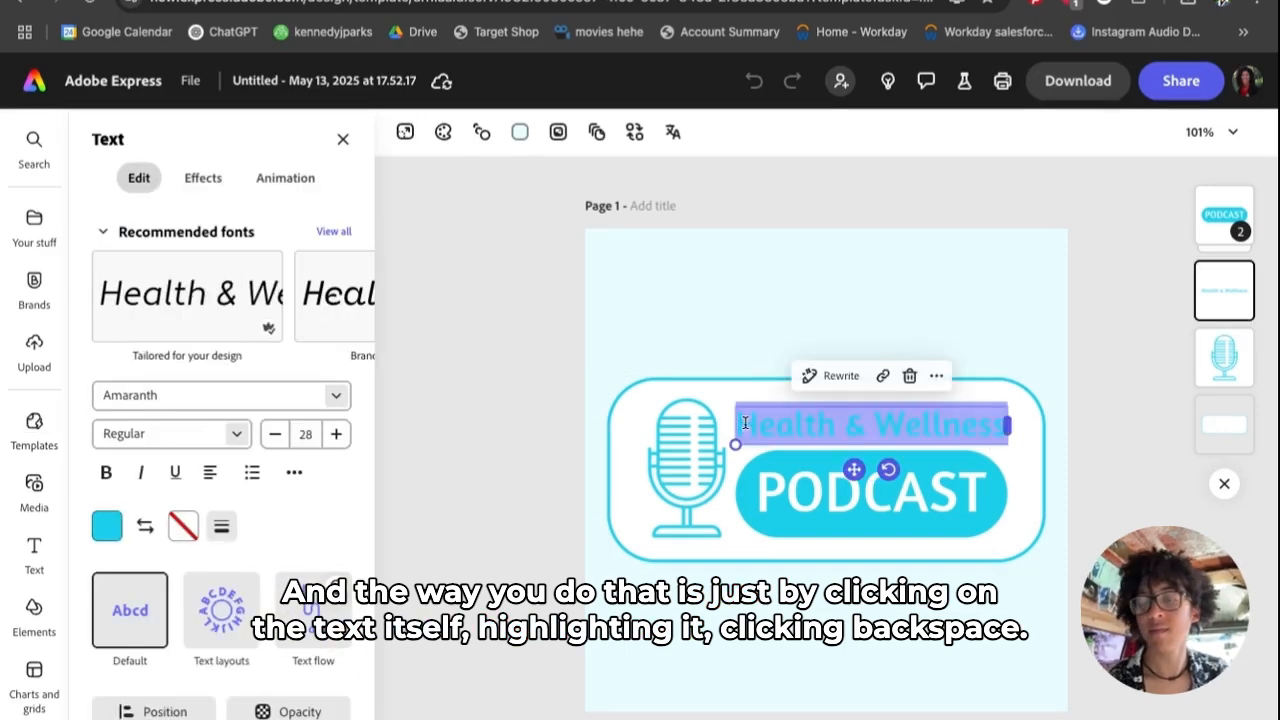
pyautogui.press('BackSpace')
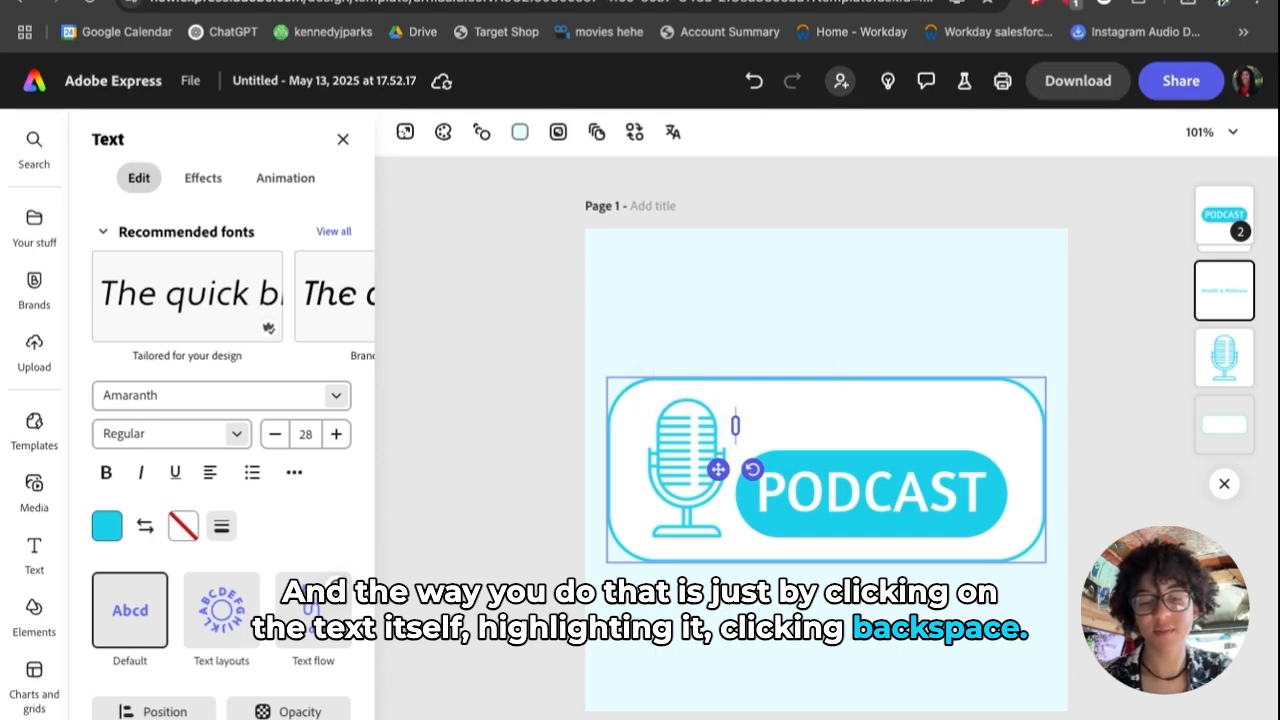
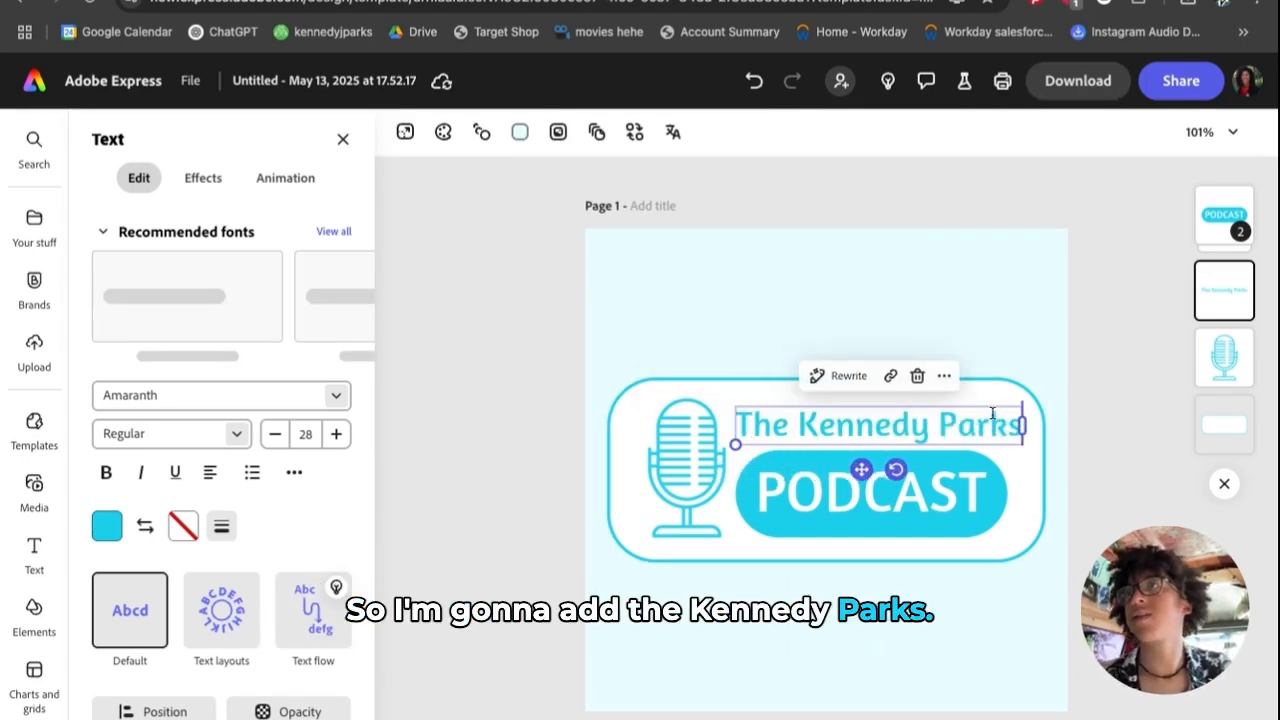
pyautogui.click(1089, 468)
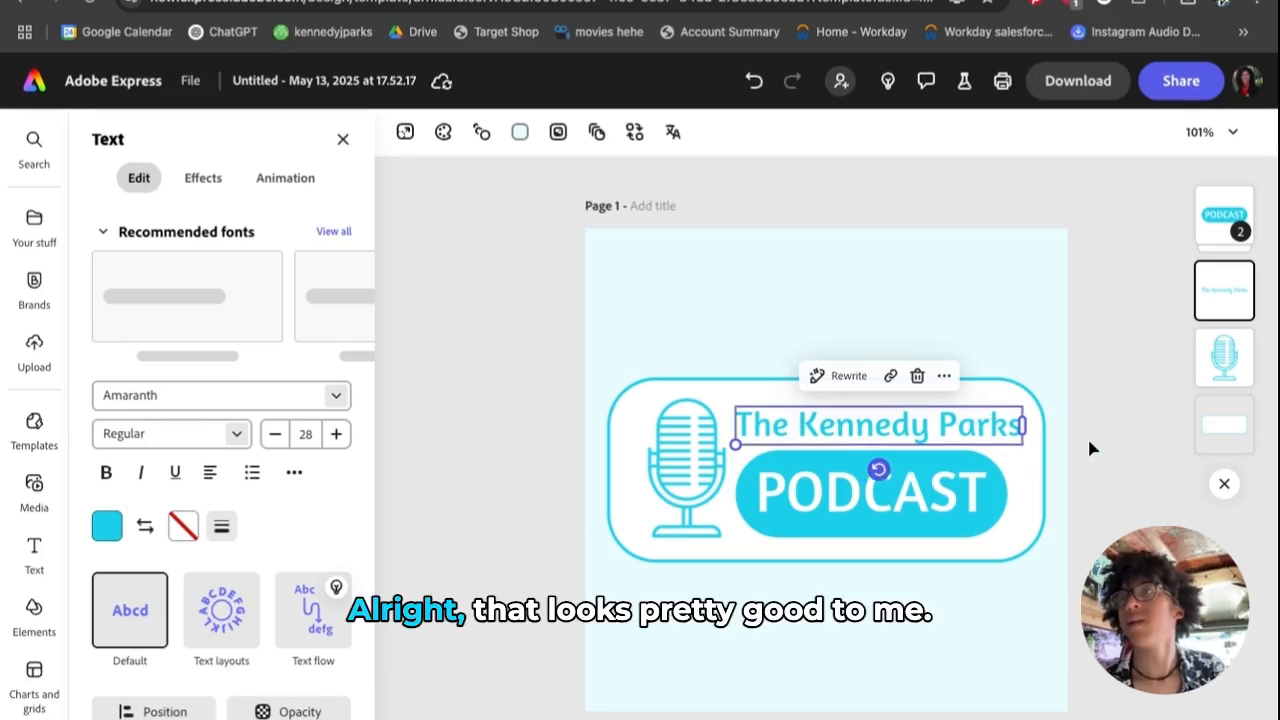
pyautogui.click(1089, 442)
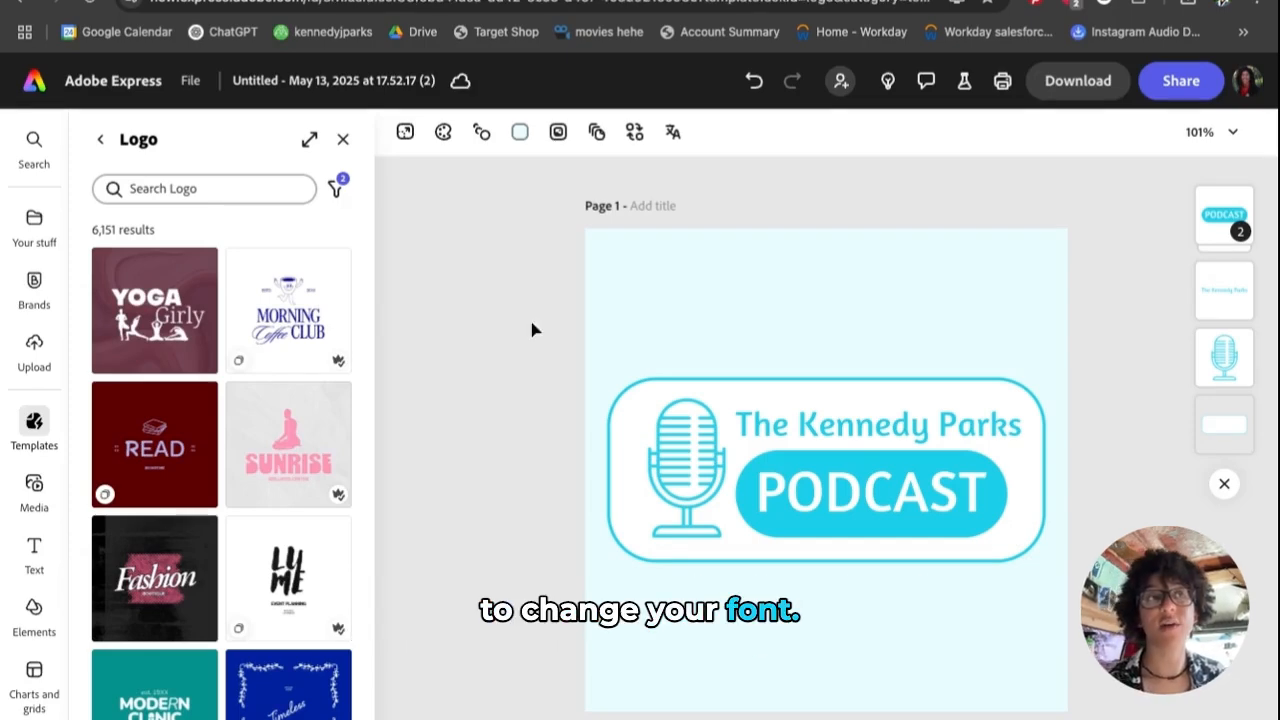
# - Change the host-name heading to Allotrope Bold and step its size down to 26
pyautogui.click(778, 424)
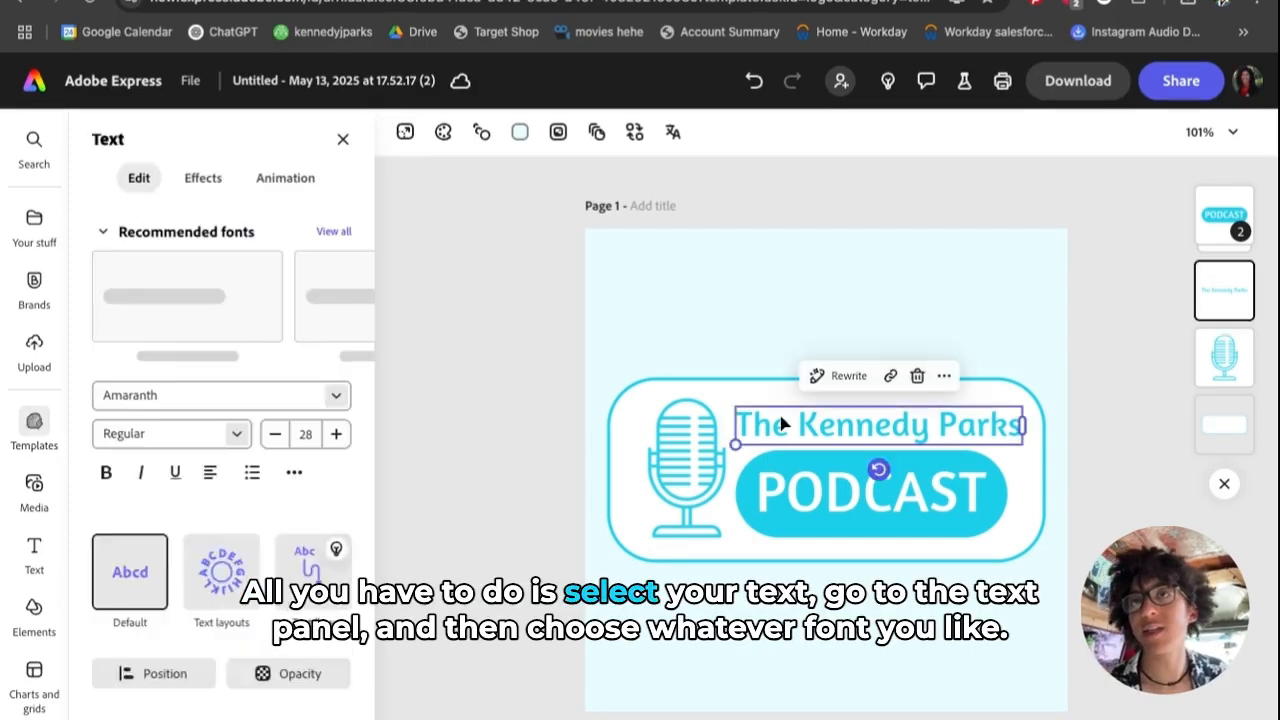
pyautogui.click(338, 397)
pyautogui.scroll(-6, 228, 563)
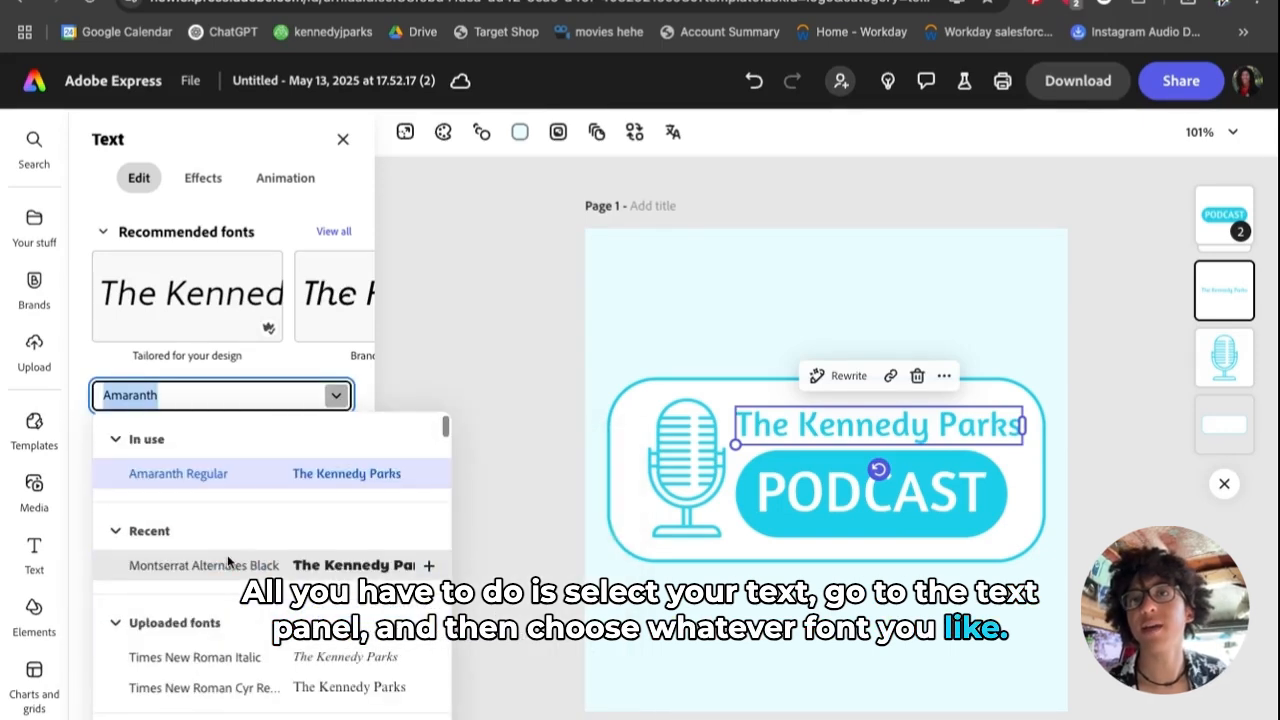
pyautogui.scroll(-3, 228, 563)
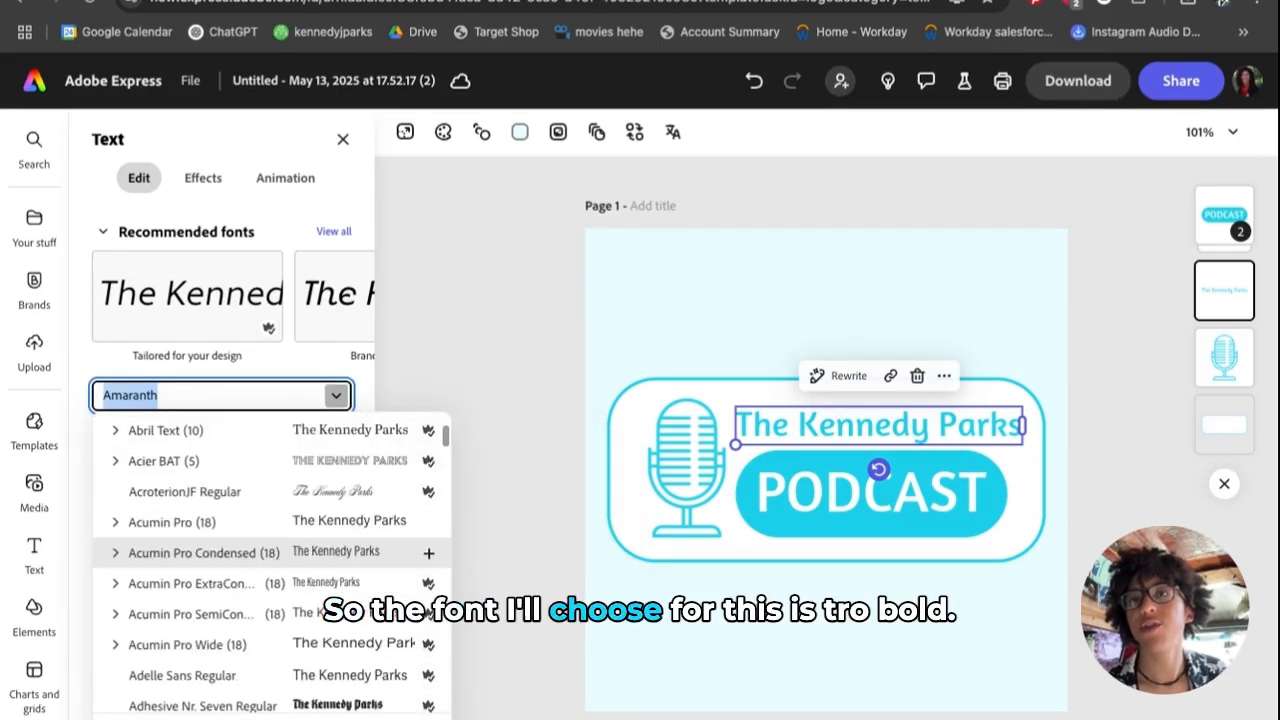
pyautogui.scroll(-4, 228, 563)
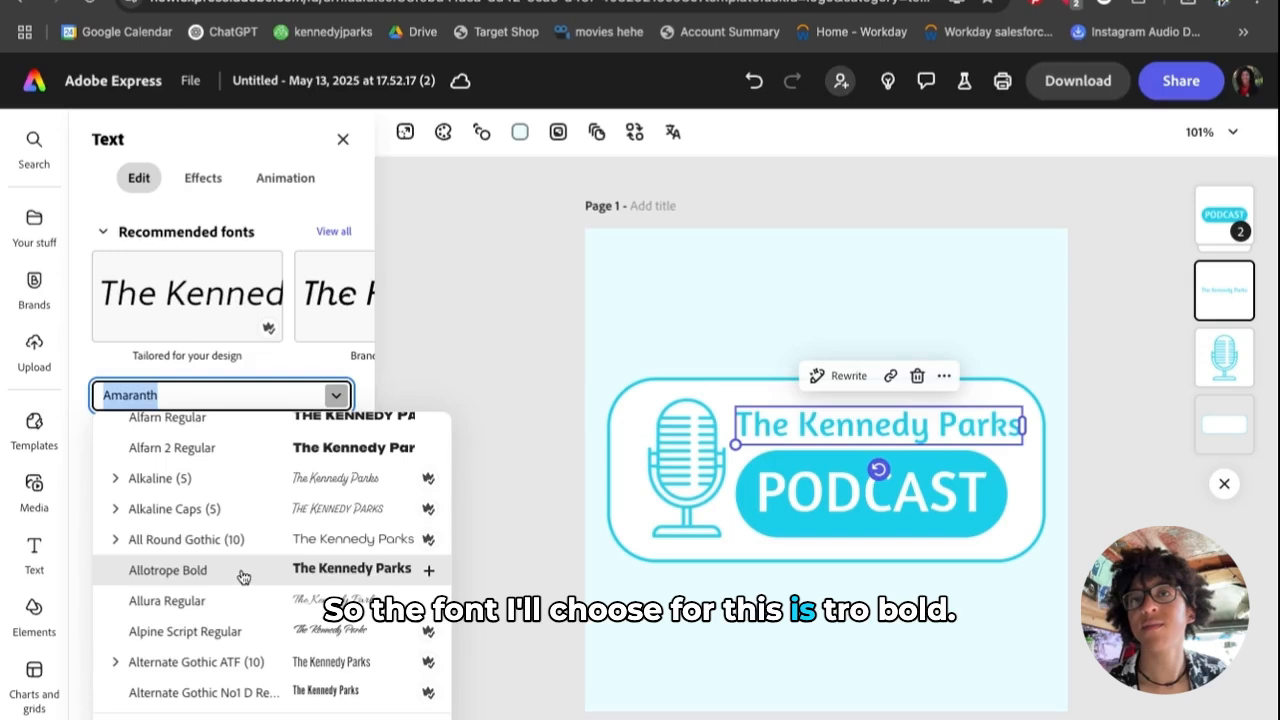
pyautogui.click(242, 577)
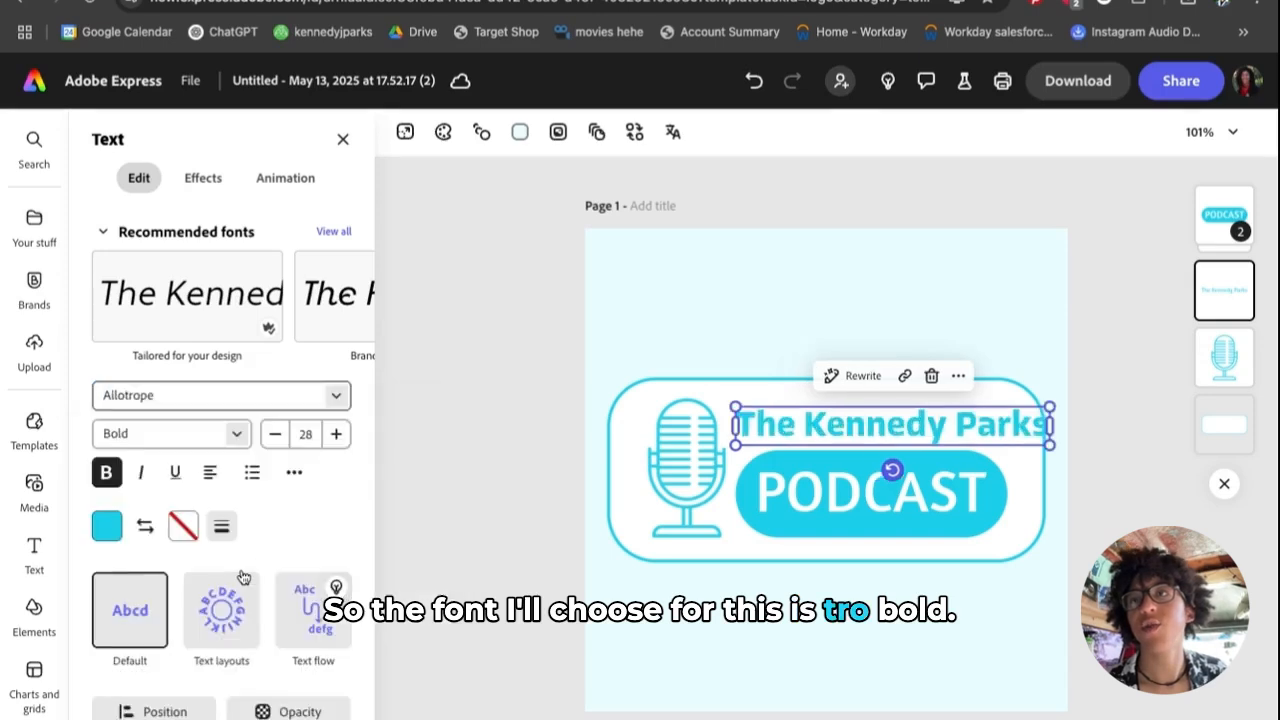
pyautogui.click(556, 504)
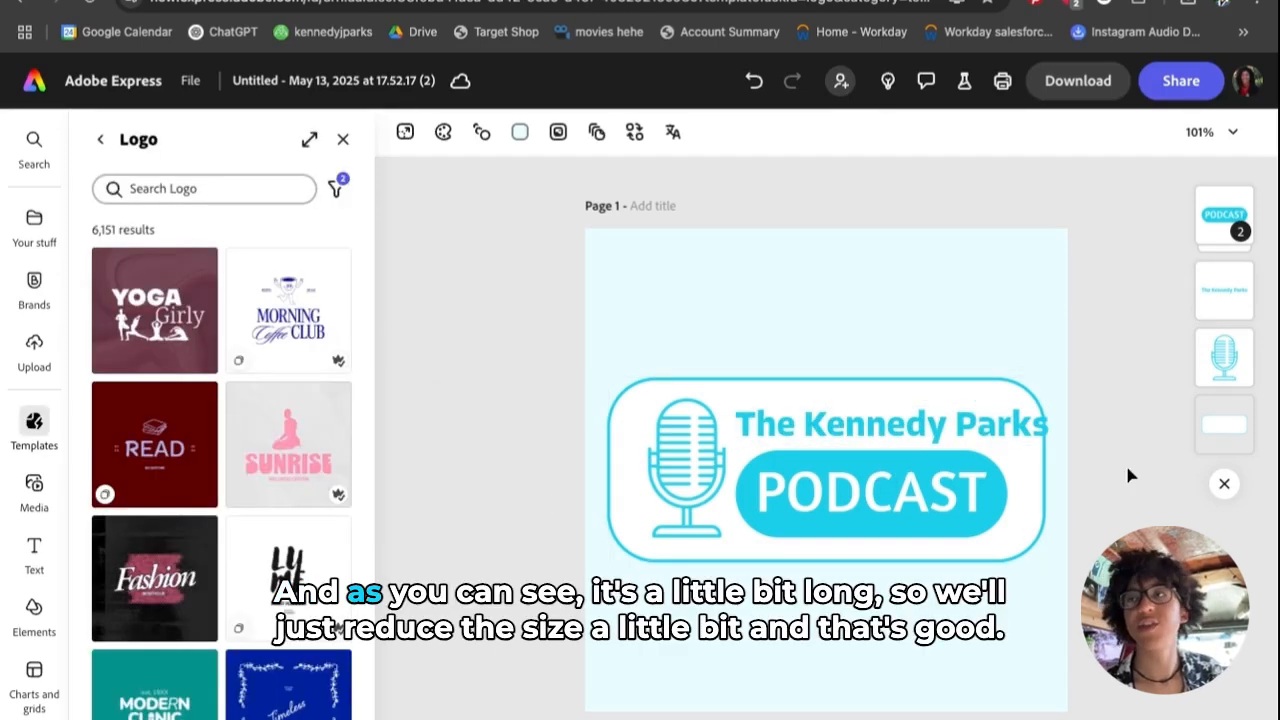
pyautogui.click(943, 440)
pyautogui.click(275, 434)
pyautogui.click(552, 431)
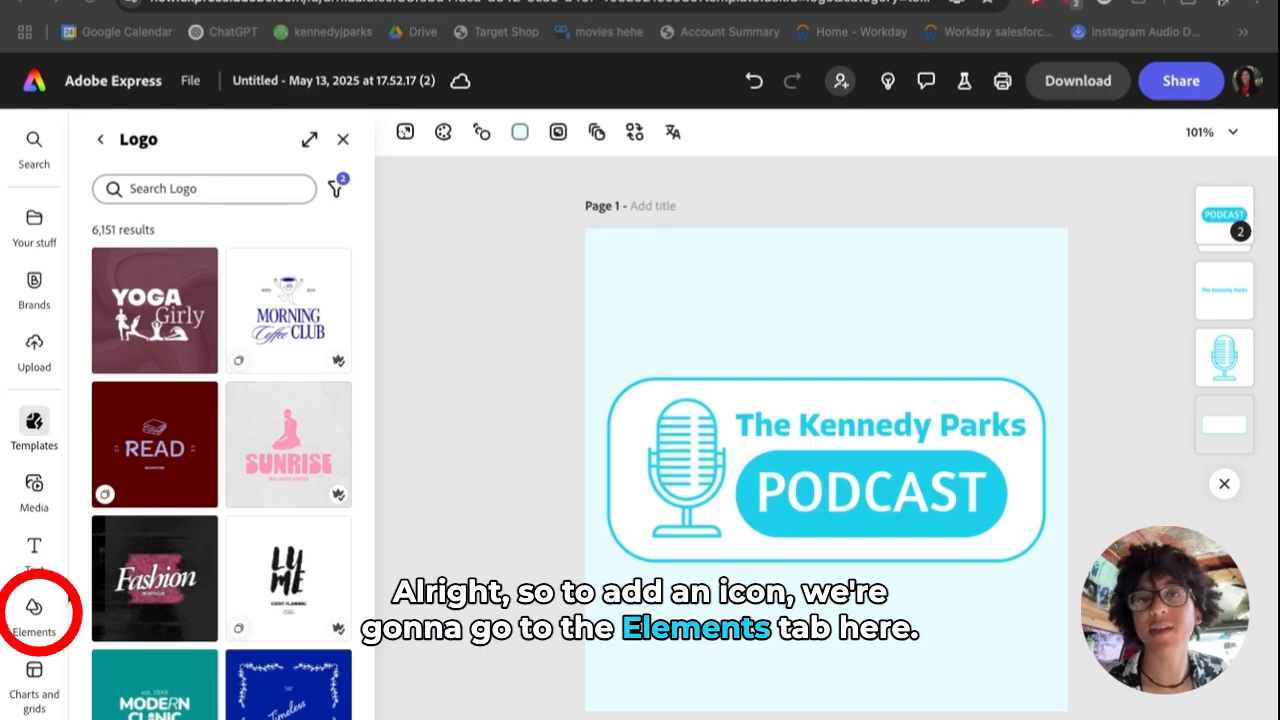
# - Search Elements for 'van' and add the solid black van from the Icons results
pyautogui.click(30, 616)
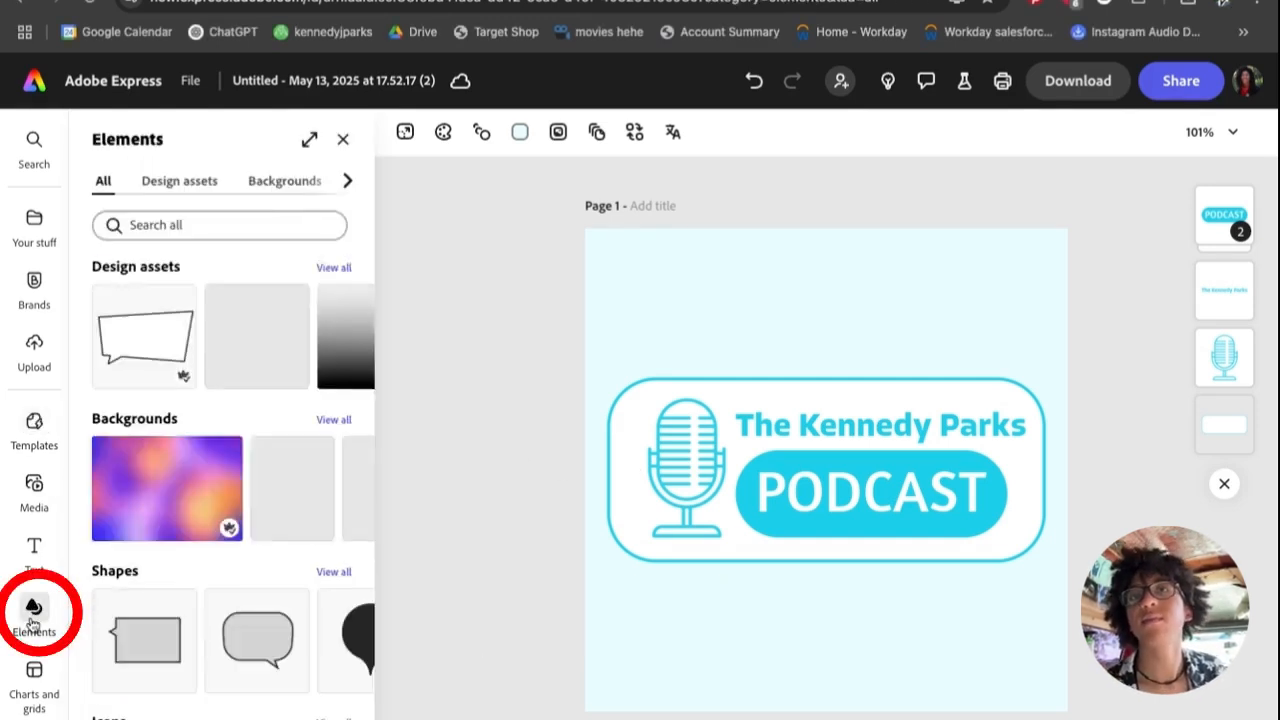
pyautogui.click(206, 226)
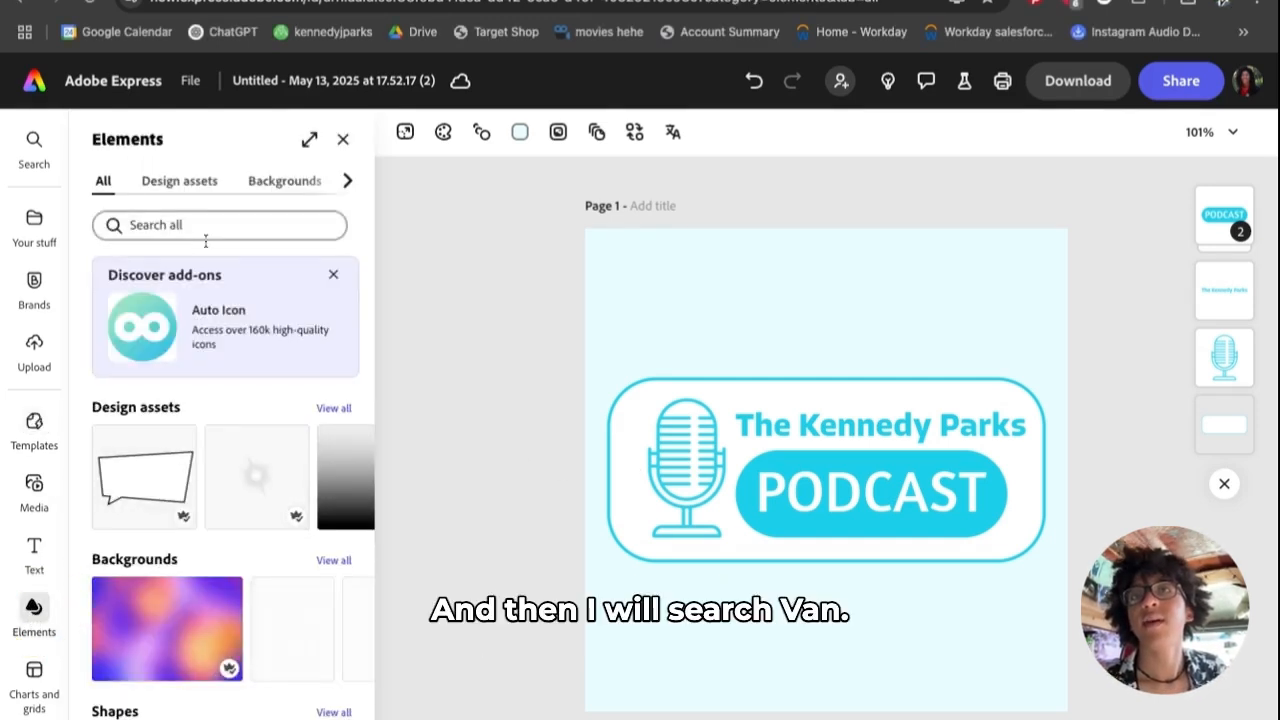
pyautogui.write('van')
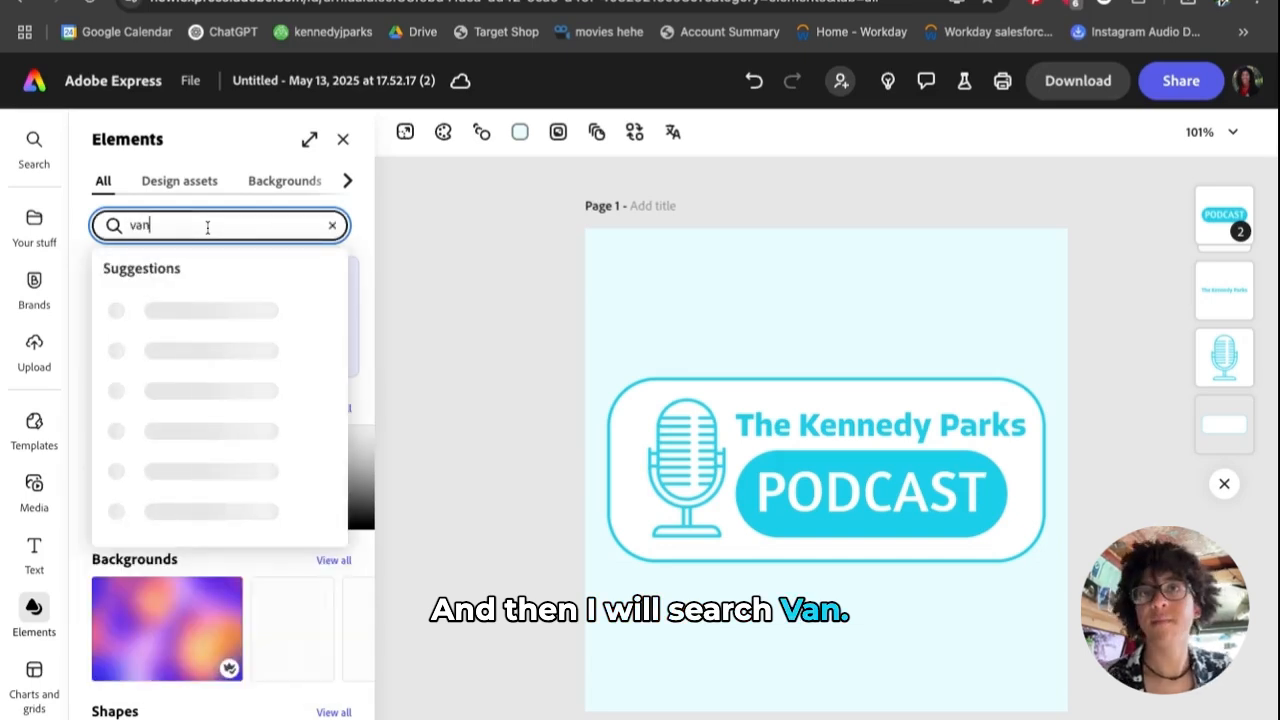
pyautogui.press('Return')
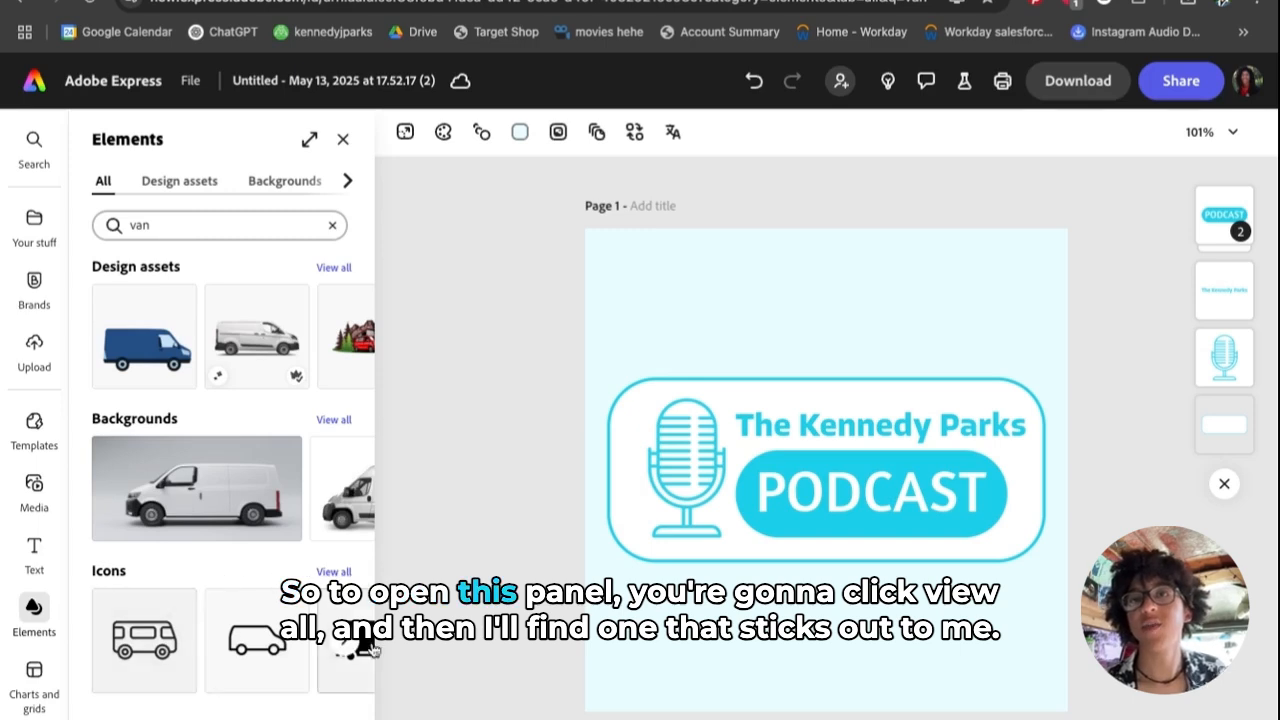
pyautogui.click(334, 572)
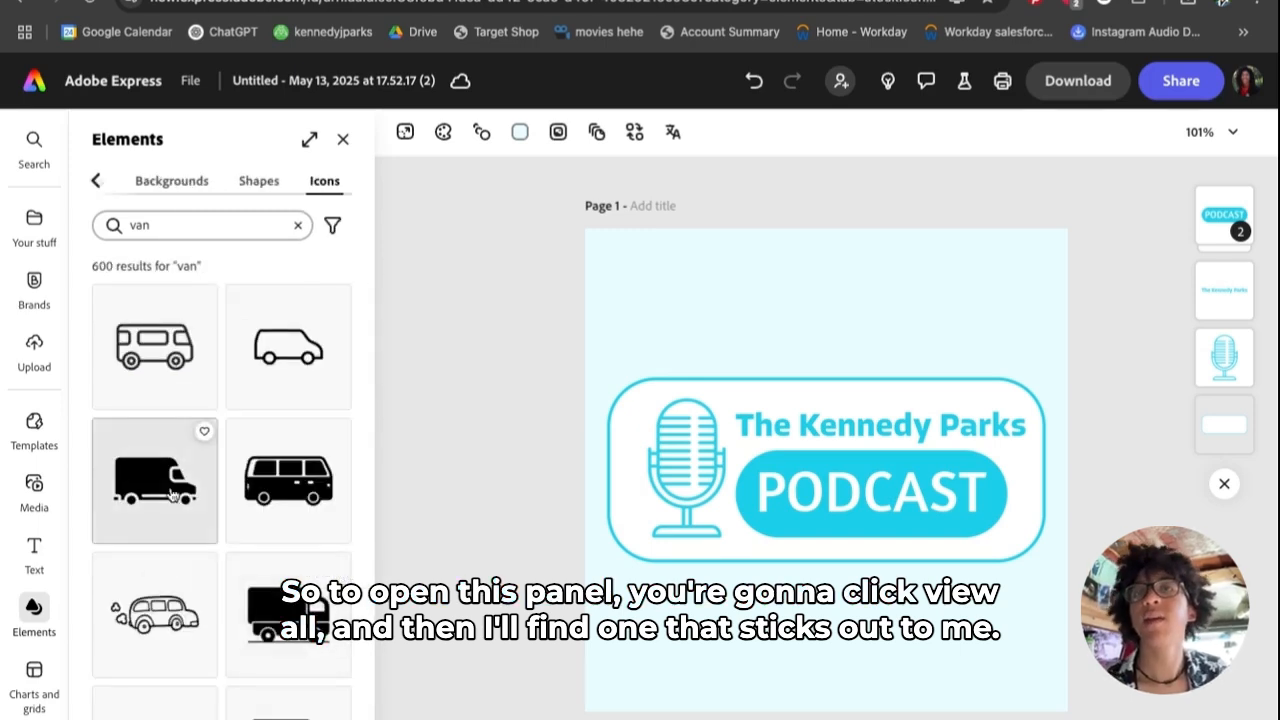
pyautogui.scroll(-1, 230, 470)
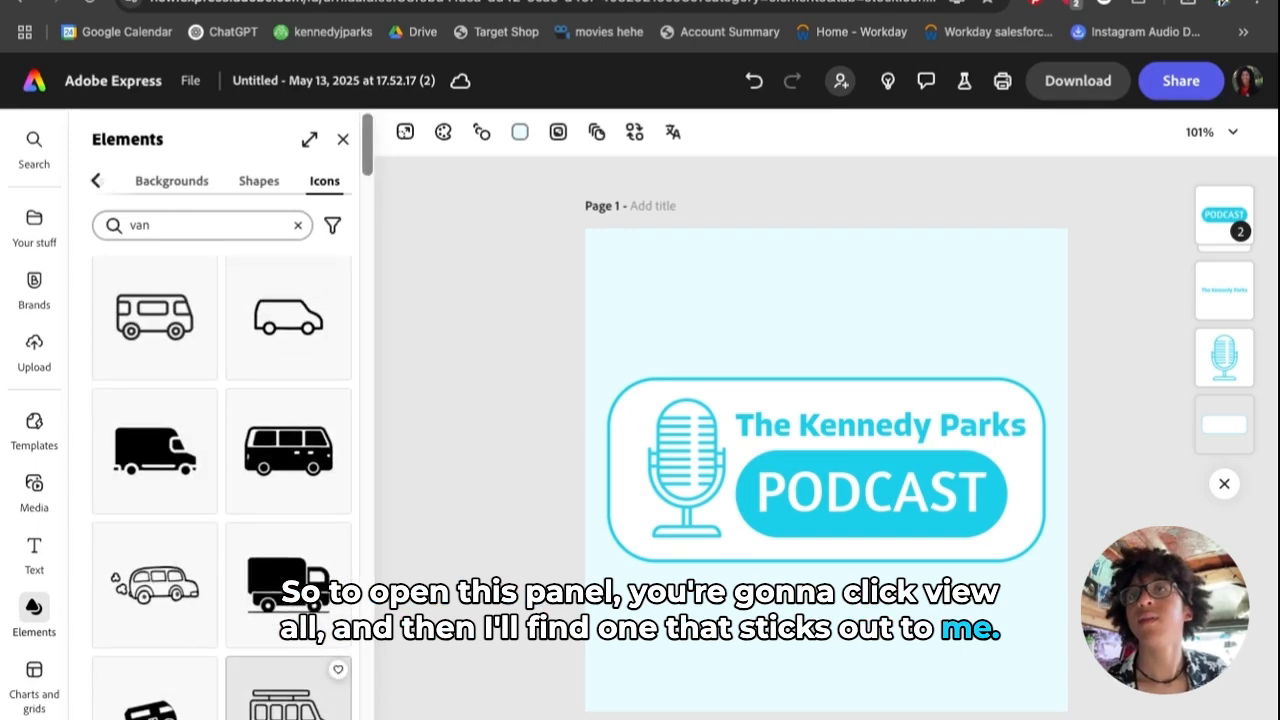
pyautogui.click(286, 453)
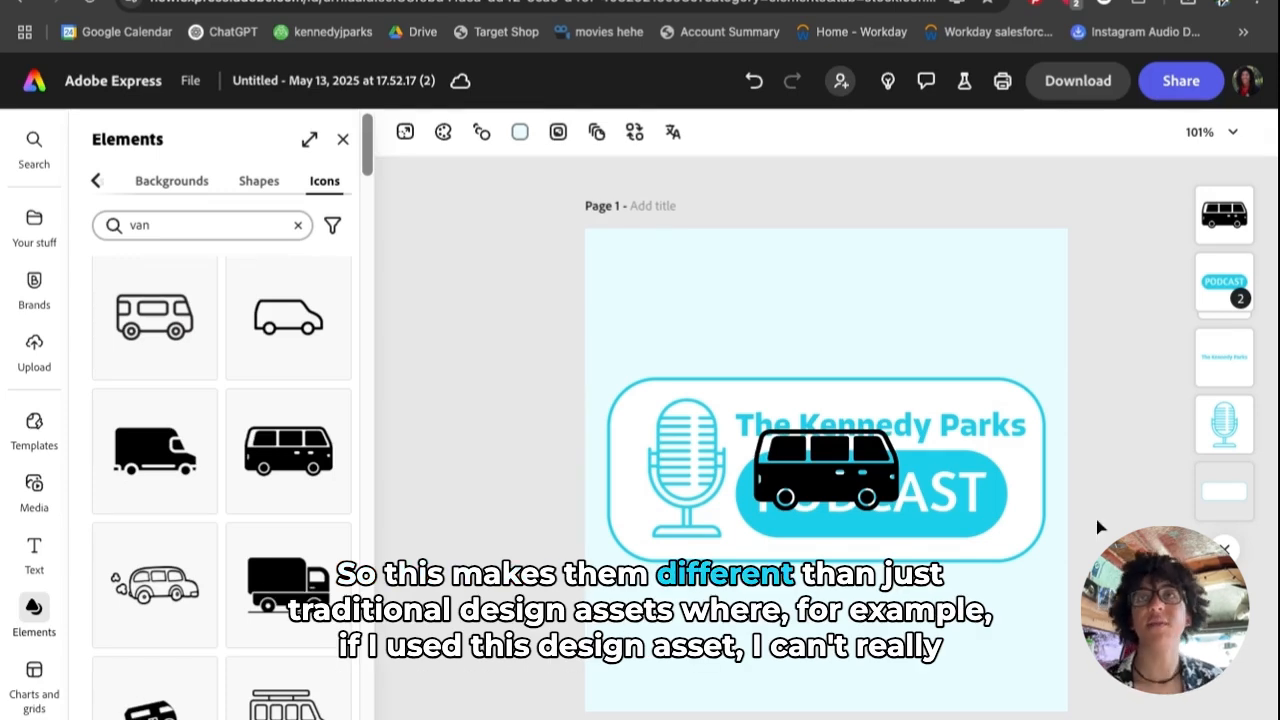
# - Add a blue van picture from Design assets, then delete it
pyautogui.click(96, 185)
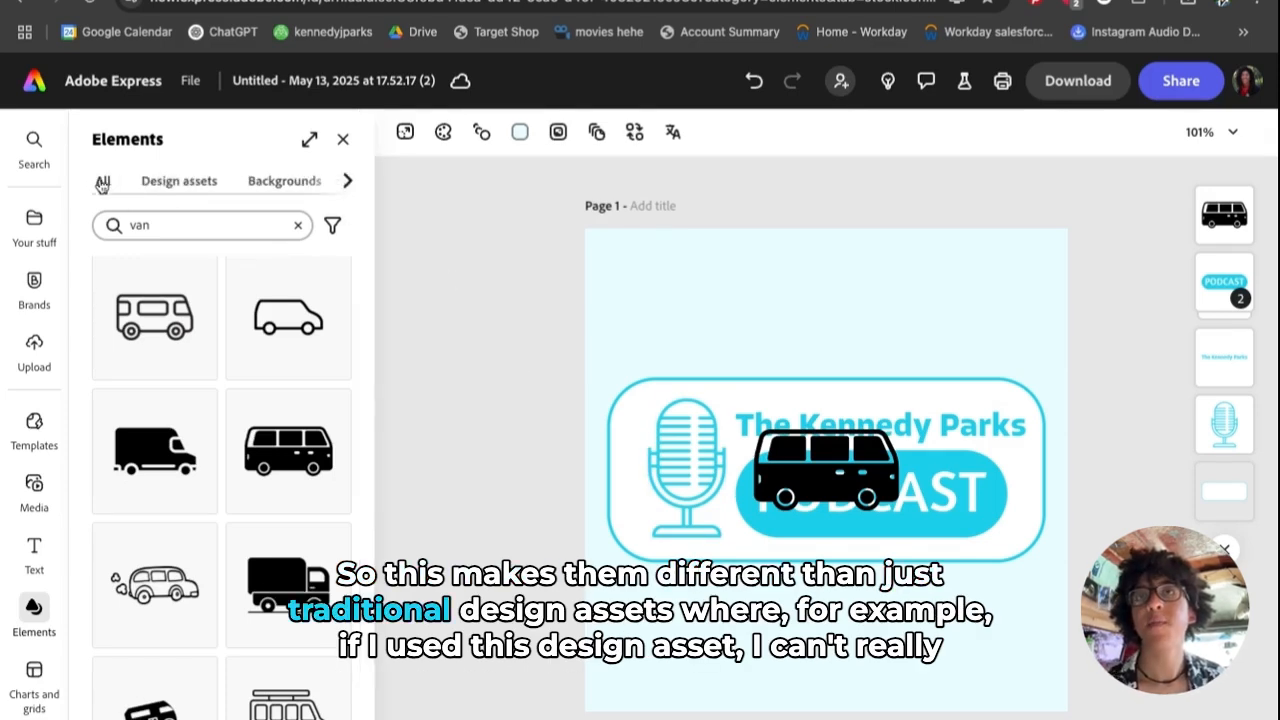
pyautogui.click(182, 183)
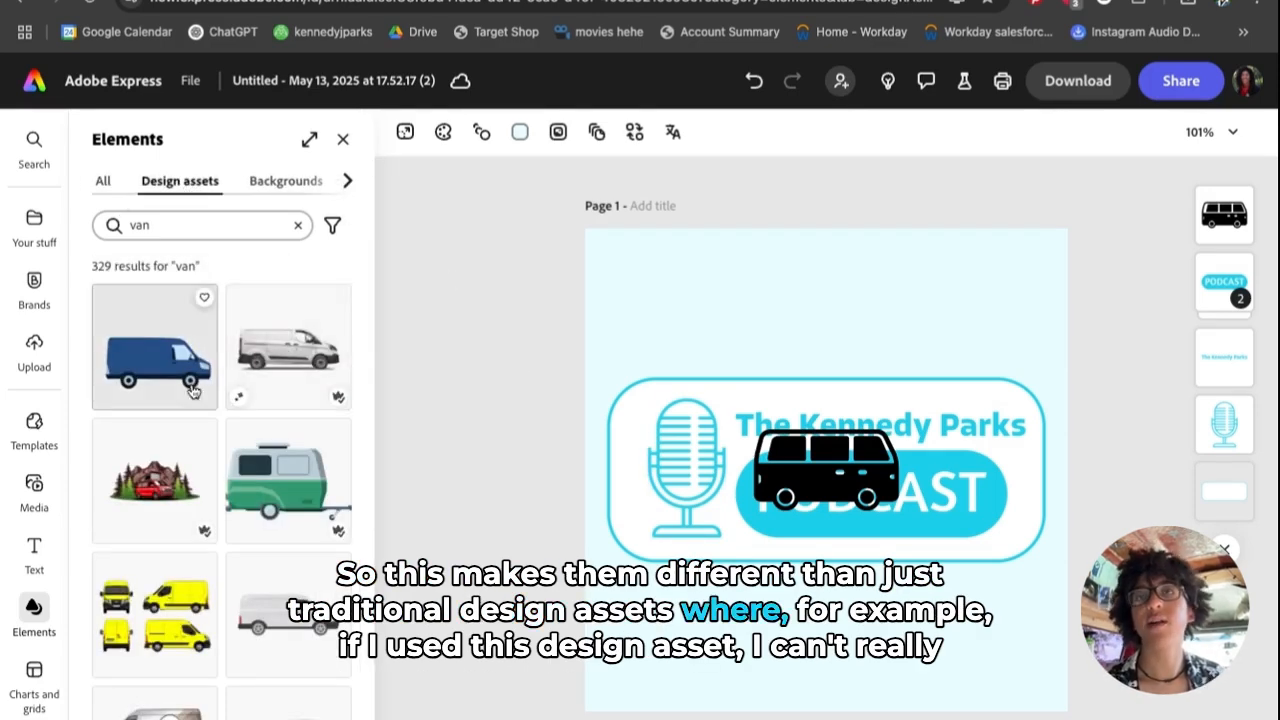
pyautogui.click(140, 380)
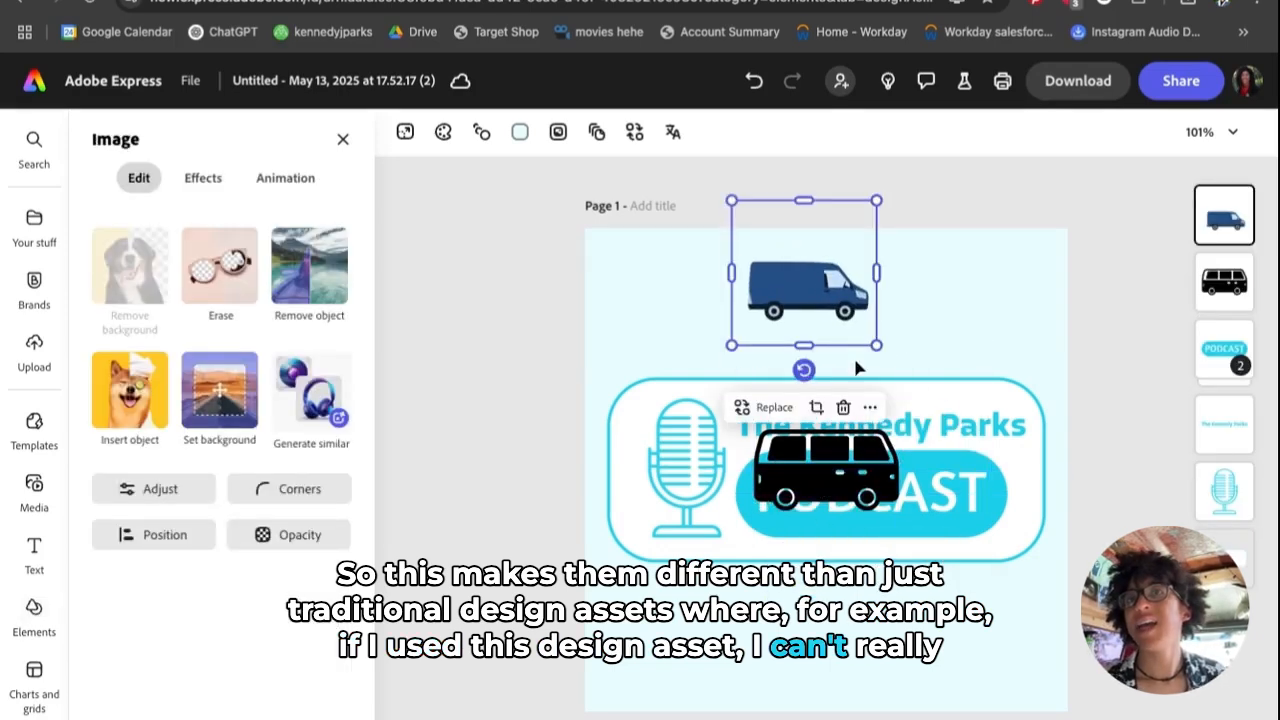
pyautogui.moveTo(764, 290); pyautogui.dragTo(810, 290)
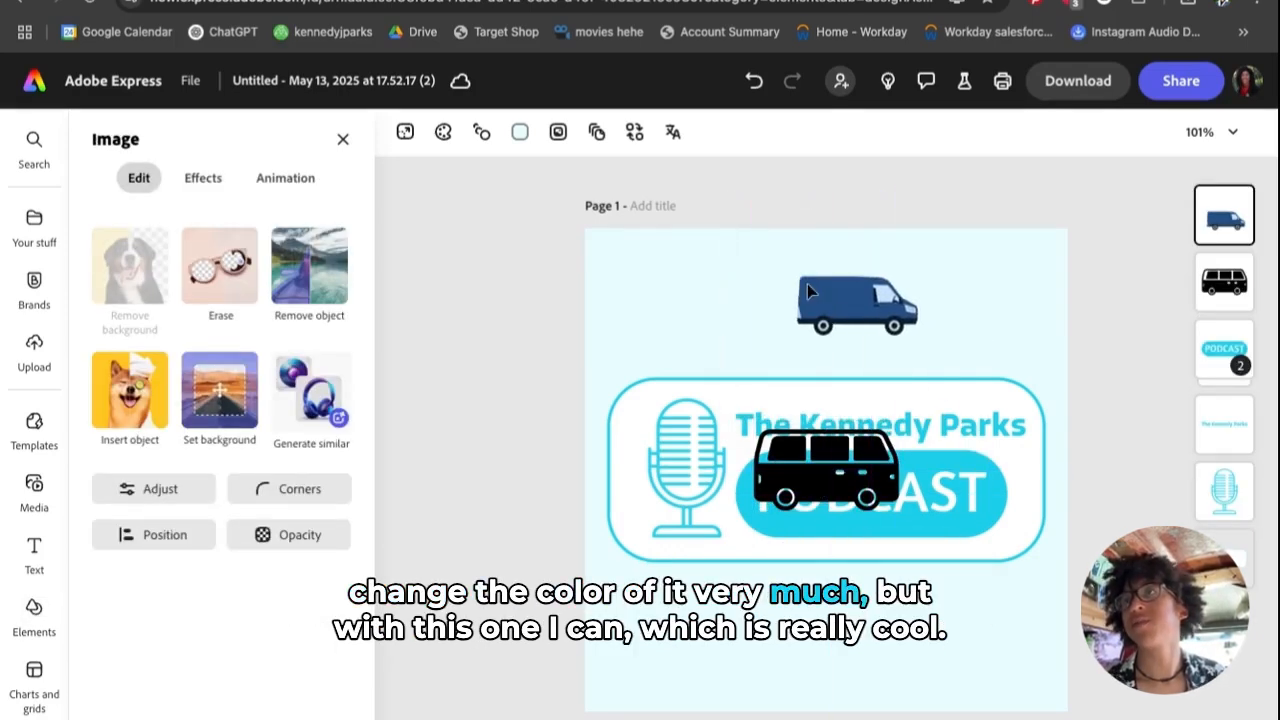
pyautogui.click(807, 288)
pyautogui.press('Delete')
# - Move the black van icon up above the logo's rounded frame
pyautogui.click(838, 476)
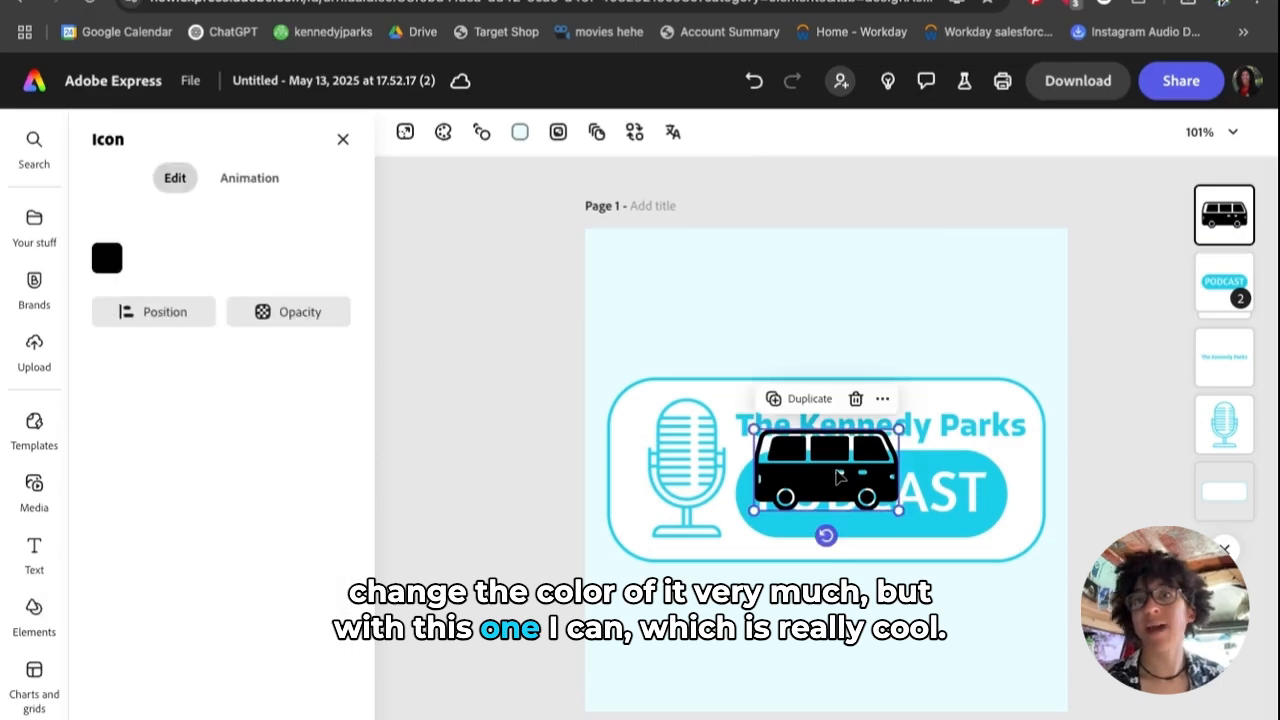
pyautogui.moveTo(838, 476); pyautogui.dragTo(856, 361)
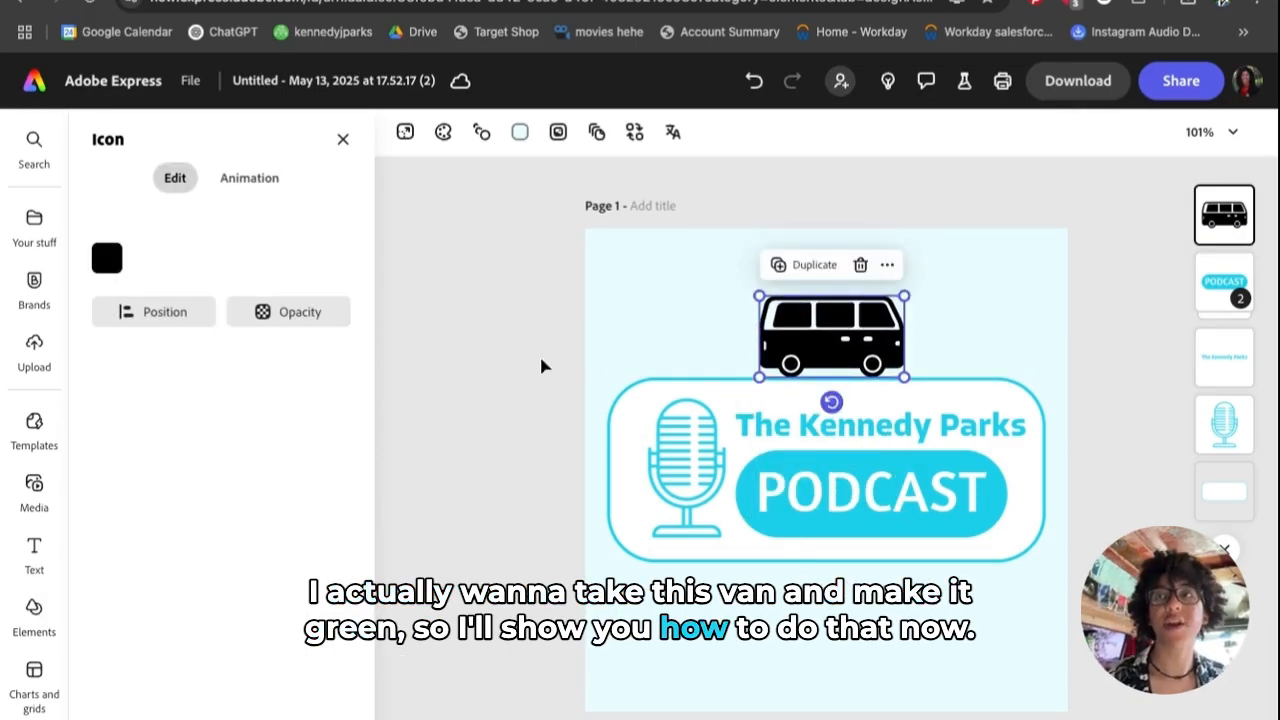
pyautogui.click(480, 350)
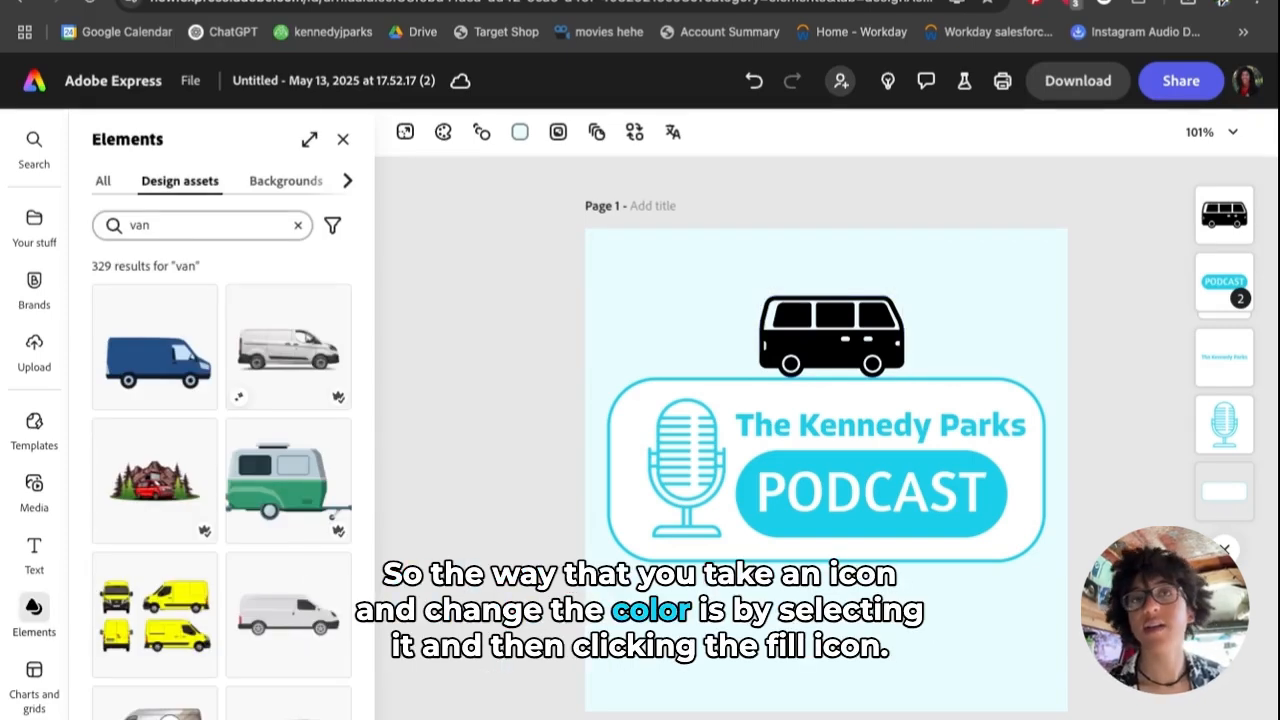
# - Fill the van icon with a custom bright green colour
pyautogui.click(771, 334)
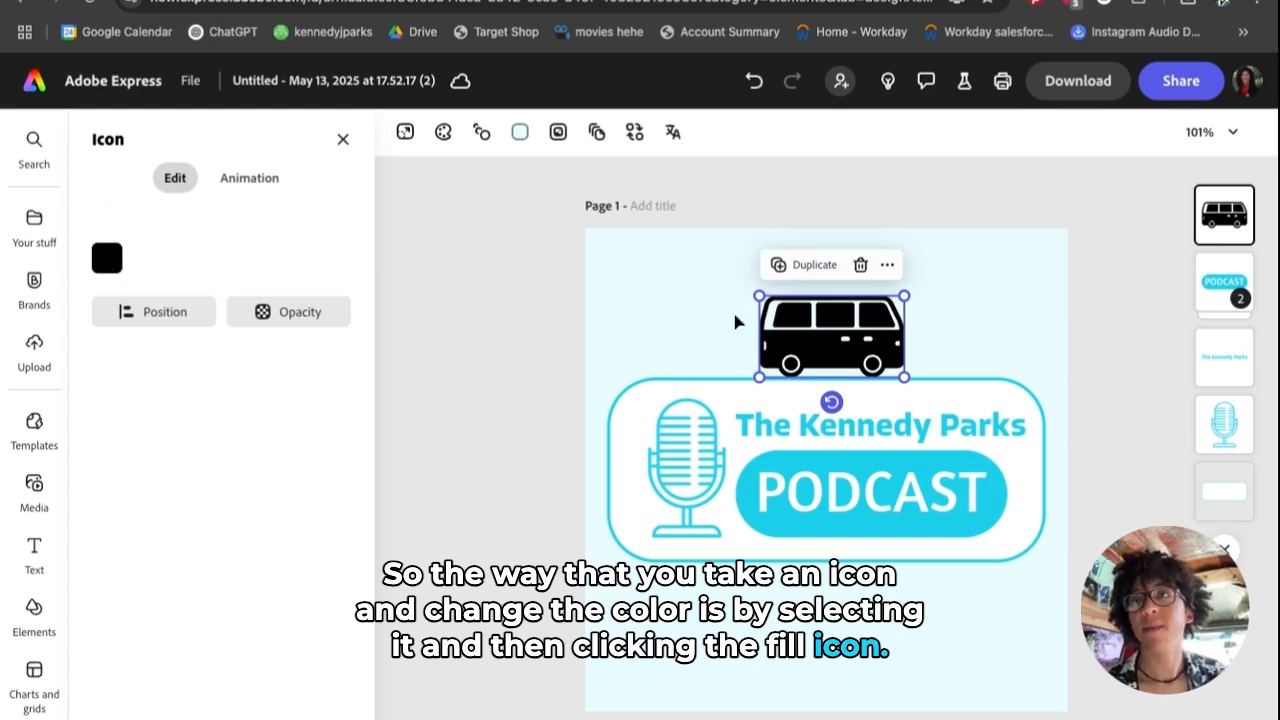
pyautogui.click(425, 251)
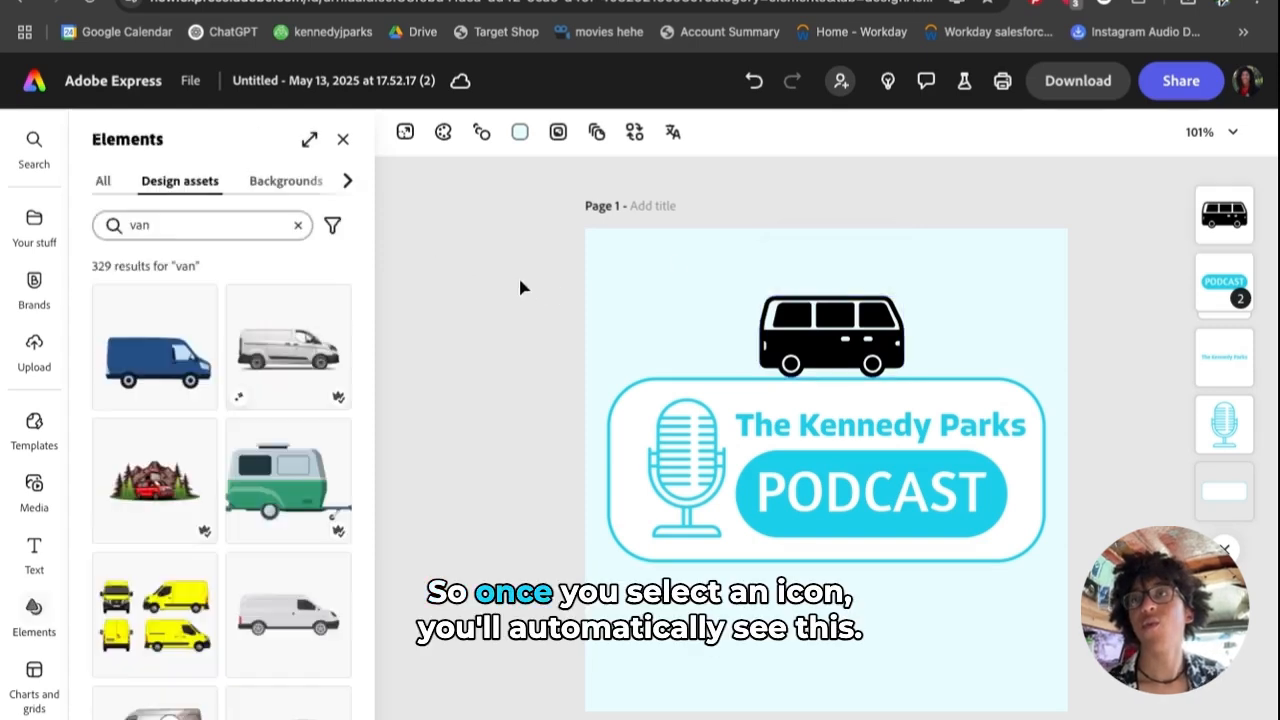
pyautogui.click(818, 352)
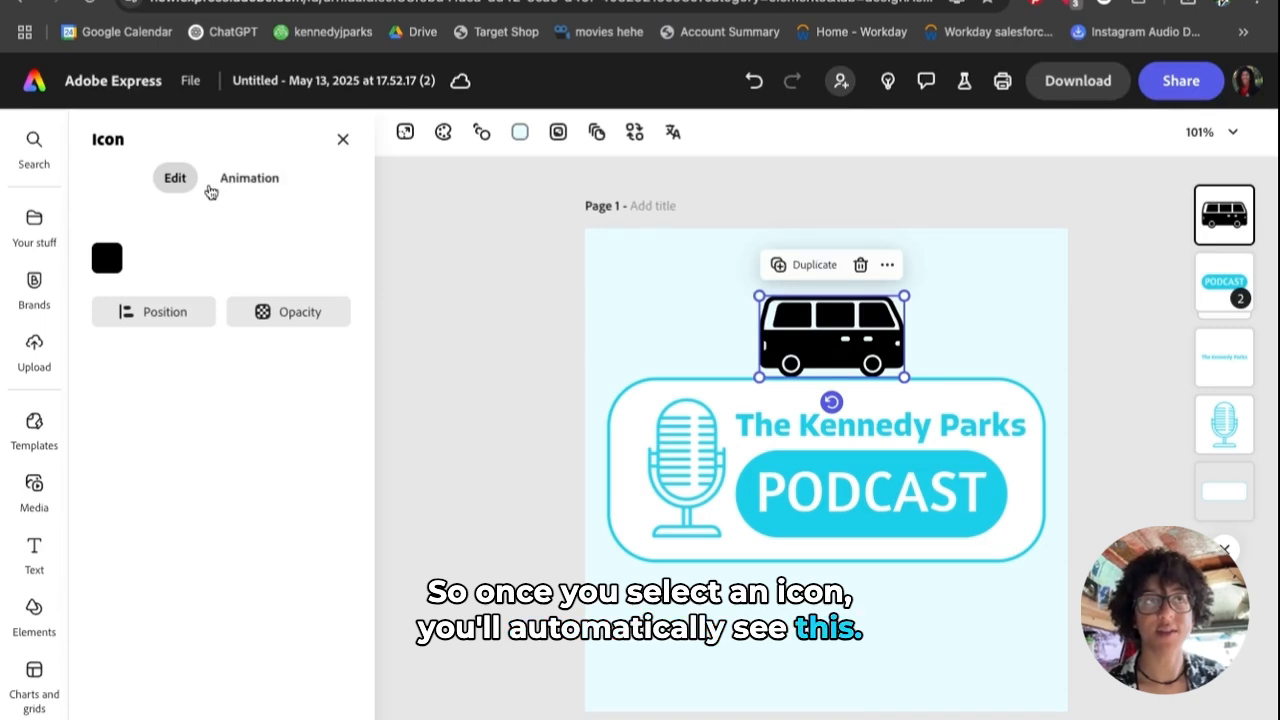
pyautogui.click(107, 259)
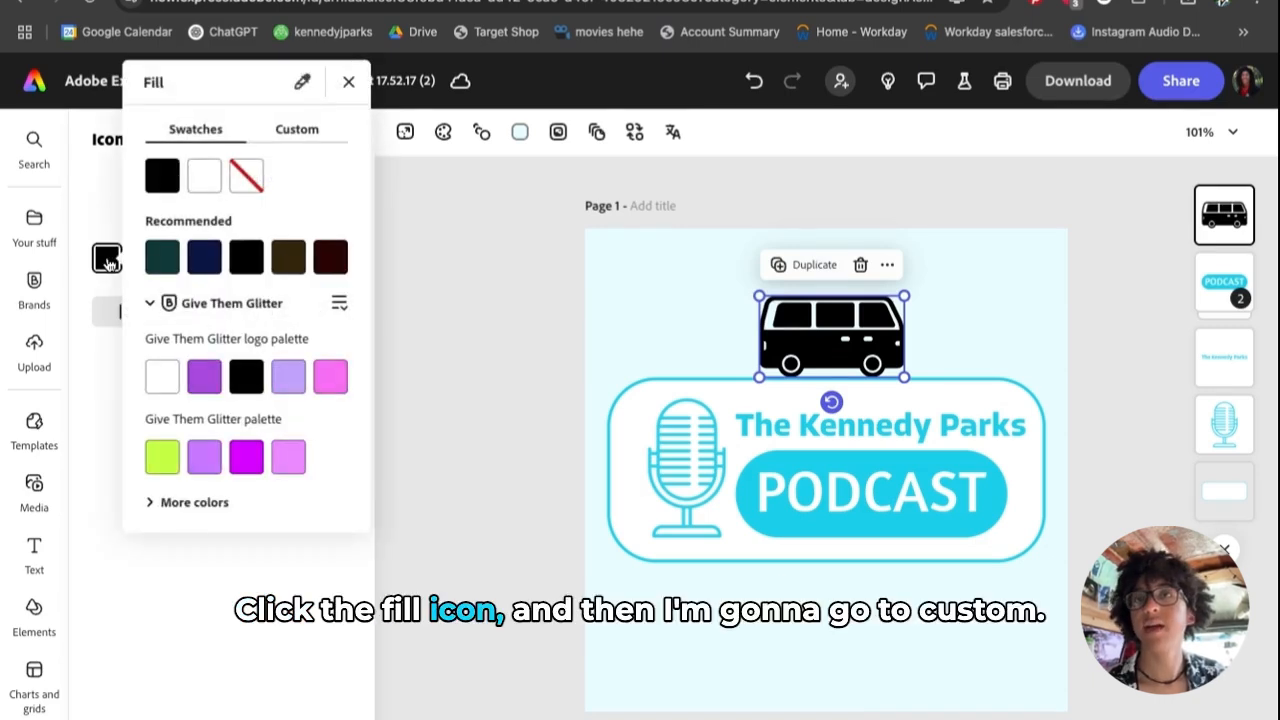
pyautogui.click(296, 130)
pyautogui.click(207, 172)
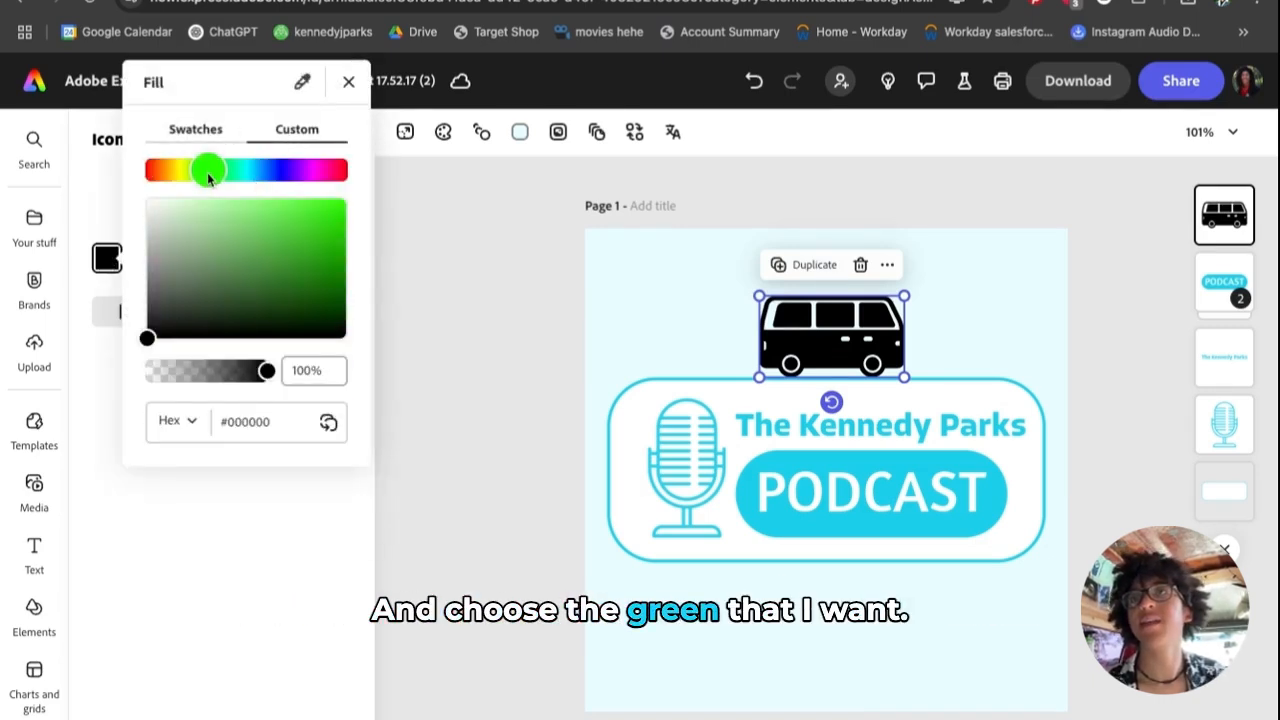
pyautogui.moveTo(305, 288); pyautogui.dragTo(283, 229)
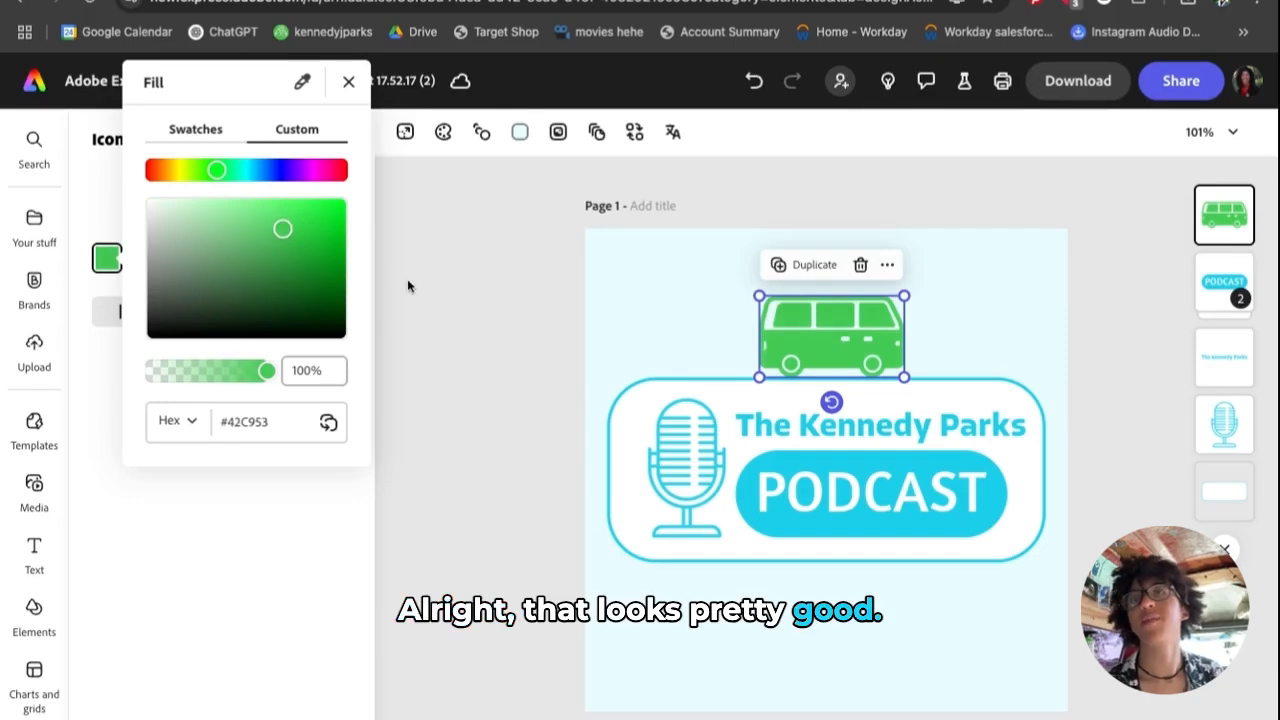
pyautogui.click(548, 346)
pyautogui.click(548, 347)
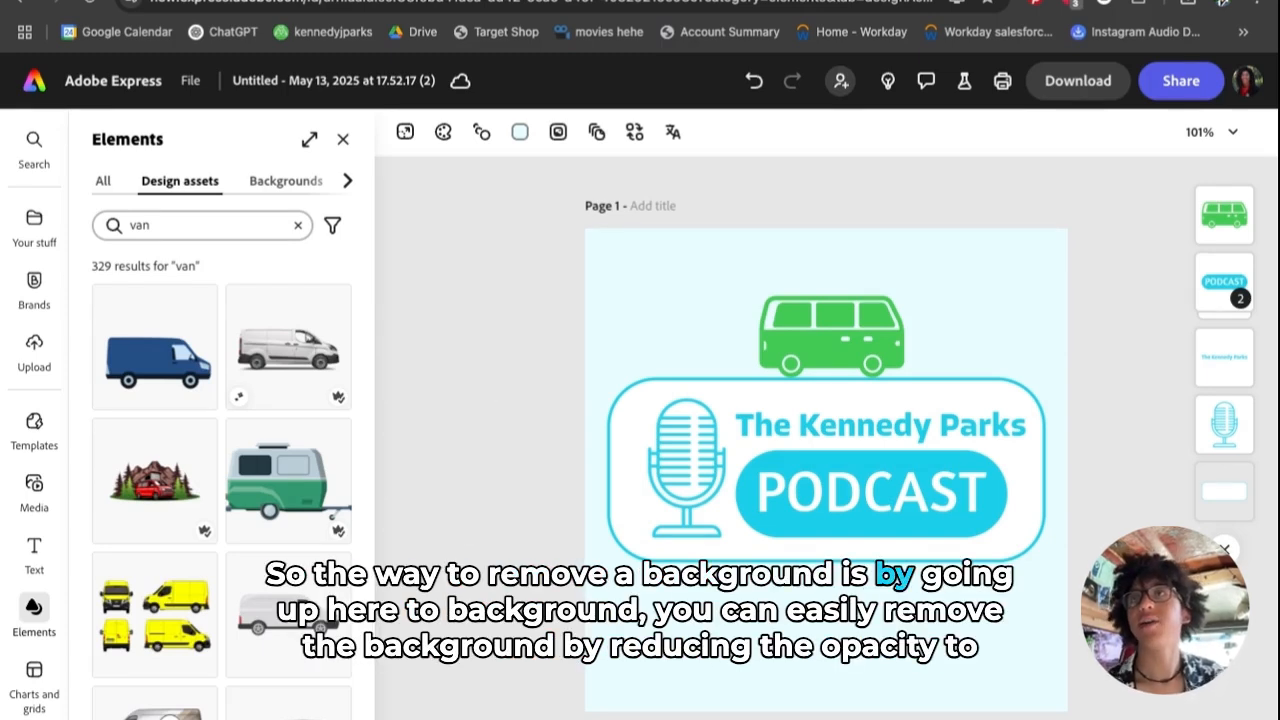
# - Set the page background colour opacity to 0% for a transparent page
pyautogui.click(519, 138)
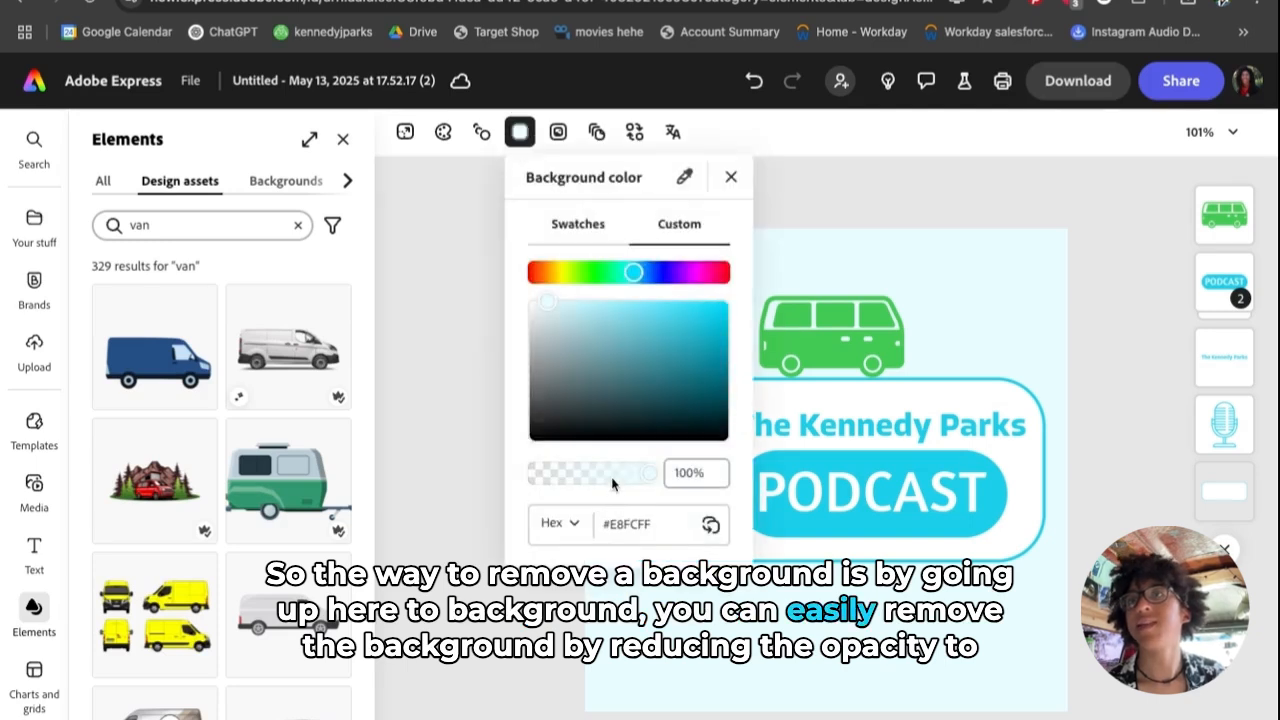
pyautogui.moveTo(653, 481); pyautogui.dragTo(527, 475)
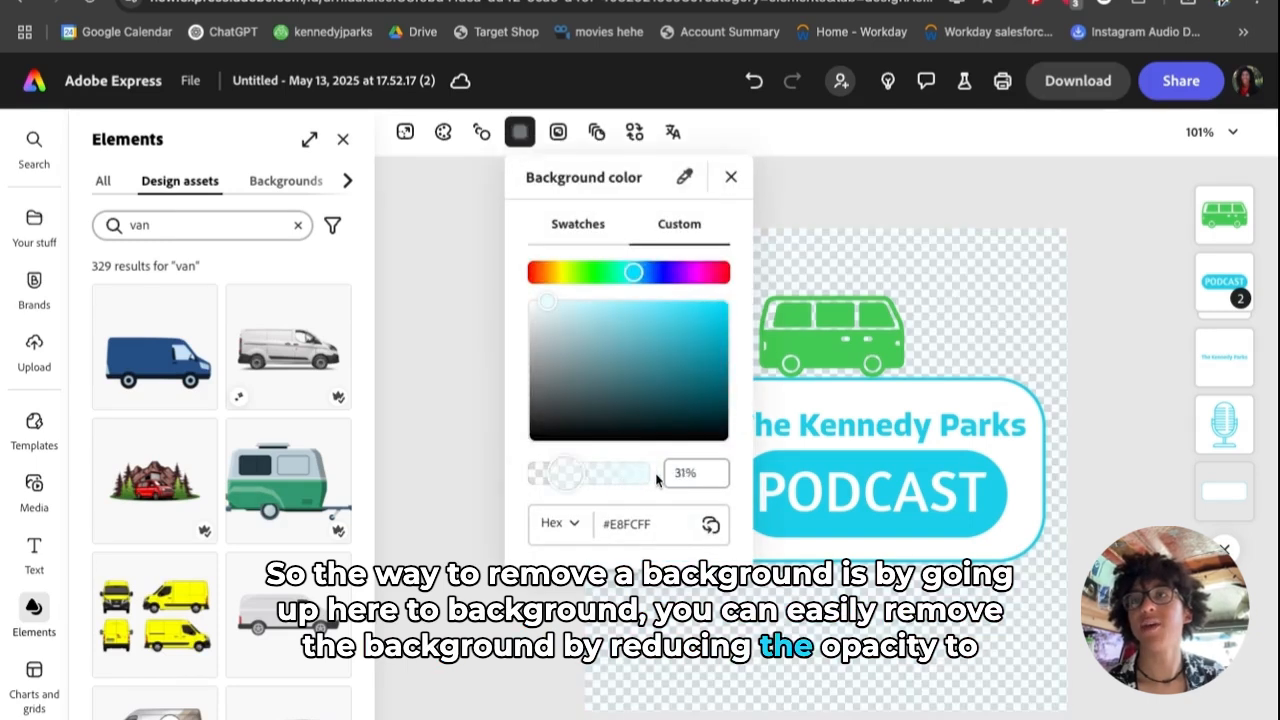
pyautogui.click(457, 681)
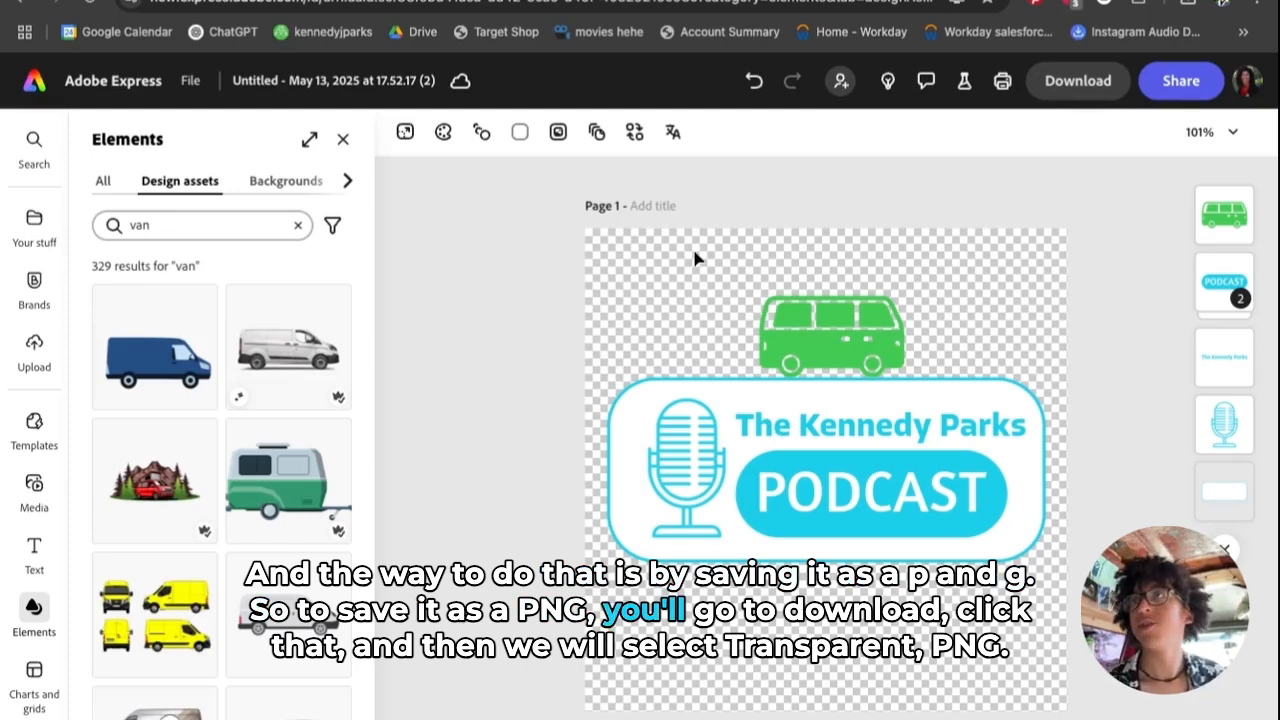
# - Preview the download options, then restore the page background to full opacity
pyautogui.click(1071, 88)
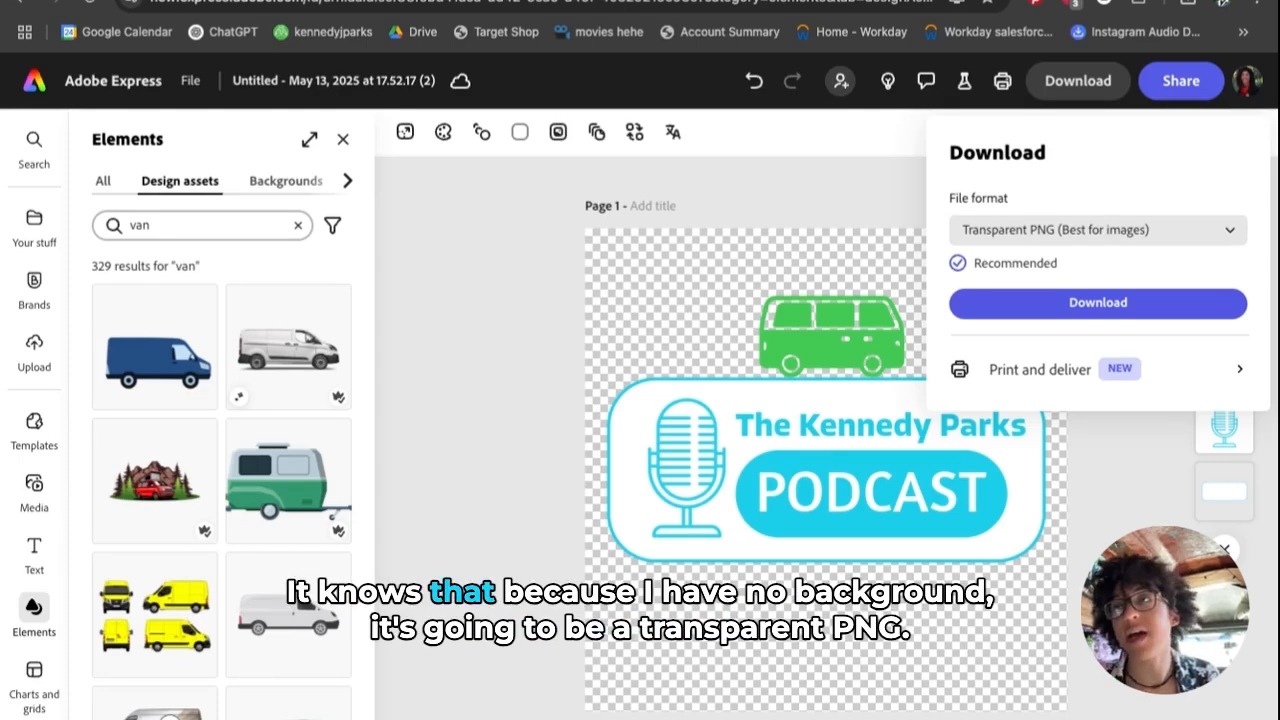
pyautogui.click(1141, 545)
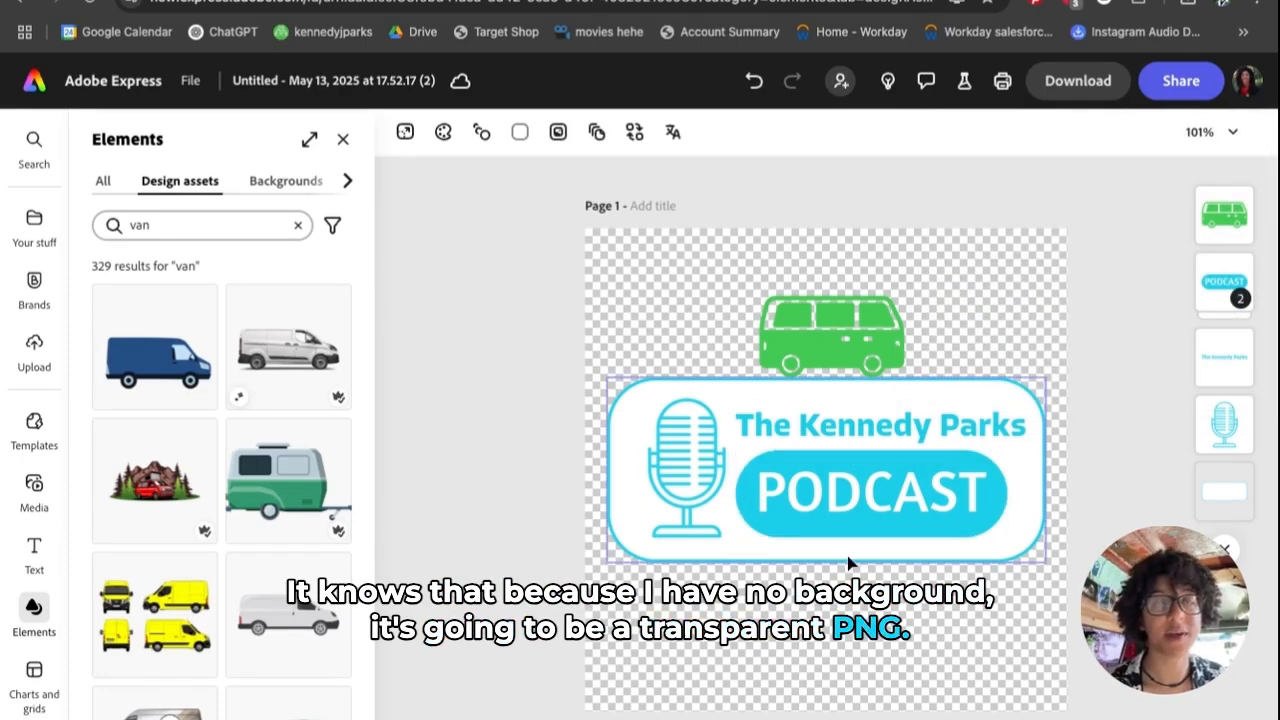
pyautogui.click(520, 131)
pyautogui.moveTo(530, 473); pyautogui.dragTo(648, 472)
pyautogui.click(1128, 349)
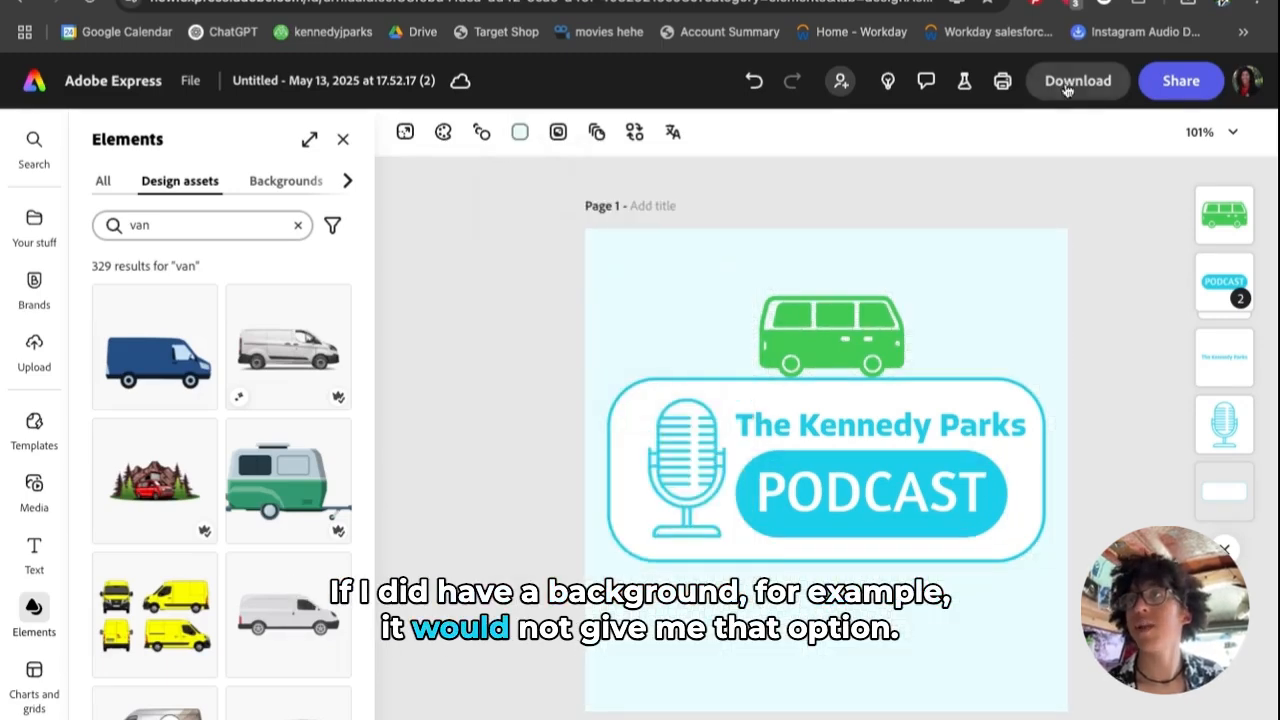
# - Keep PNG as the download format and set the background opacity back to 0%
pyautogui.click(1066, 88)
pyautogui.click(1126, 240)
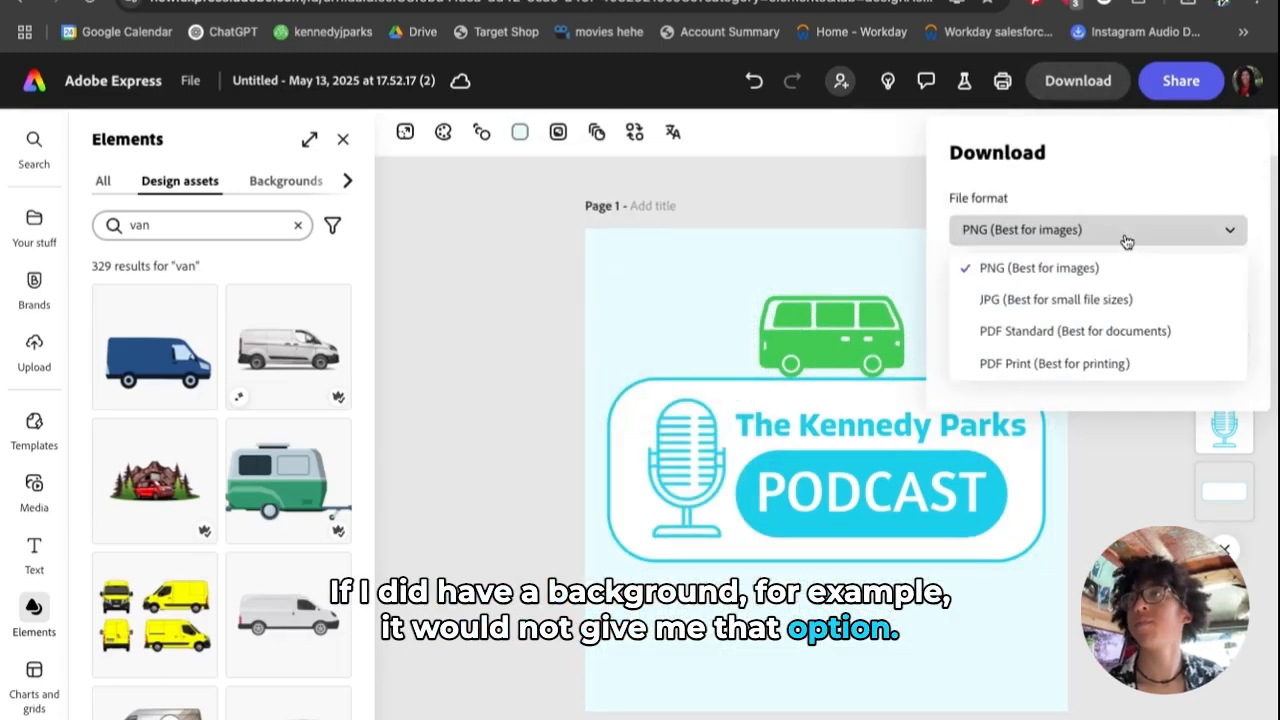
pyautogui.click(1126, 241)
pyautogui.click(817, 212)
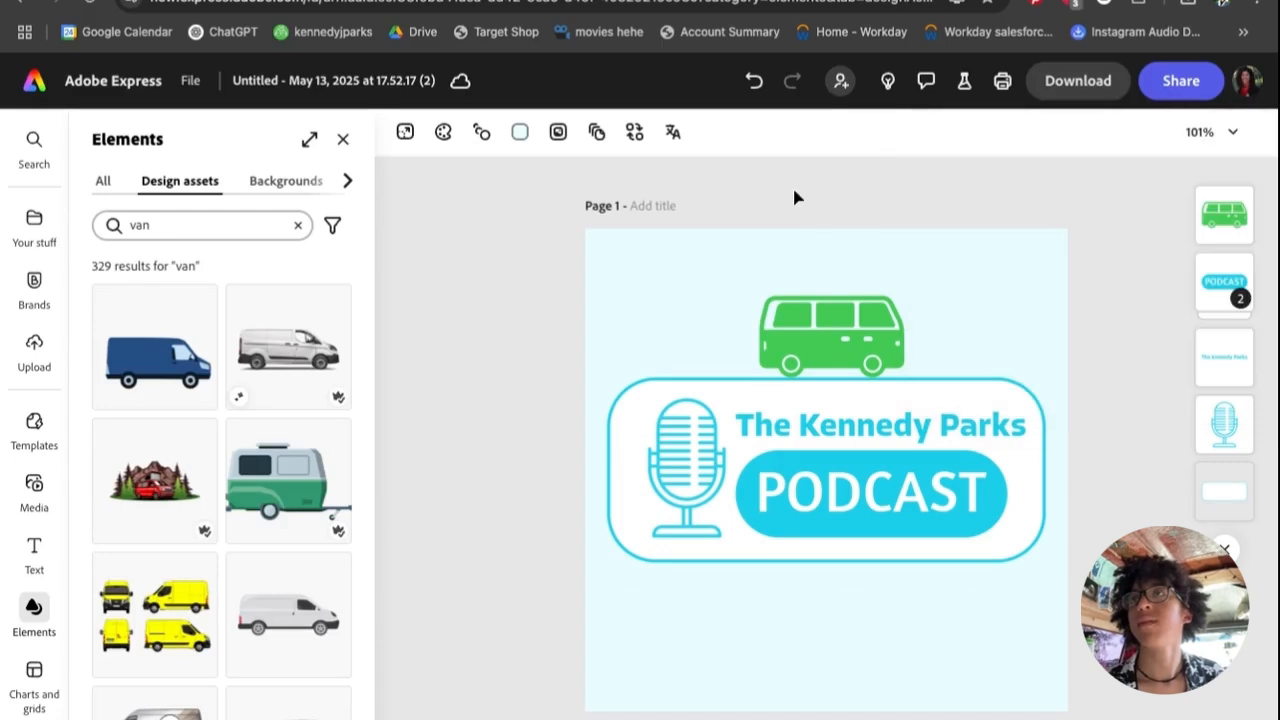
pyautogui.click(519, 133)
pyautogui.moveTo(650, 470); pyautogui.dragTo(525, 470)
pyautogui.click(439, 477)
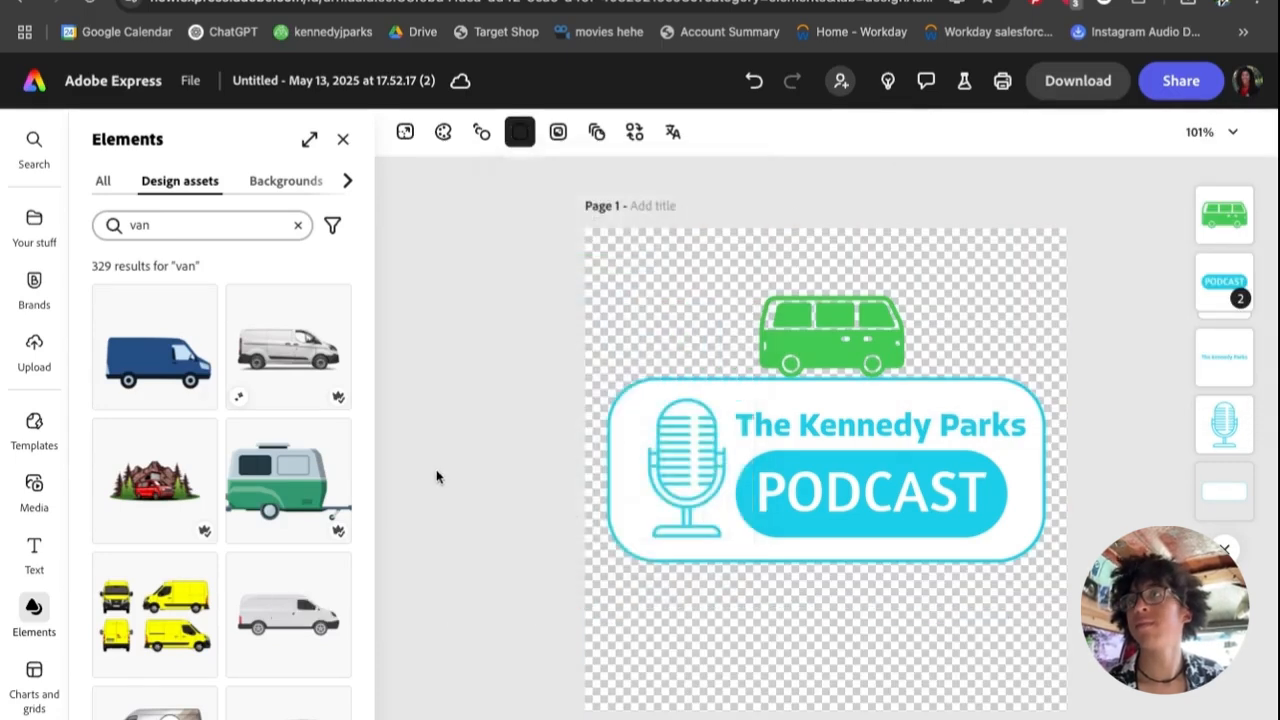
# - Download the logo as a transparent PNG and dismiss the completion message
pyautogui.click(1090, 86)
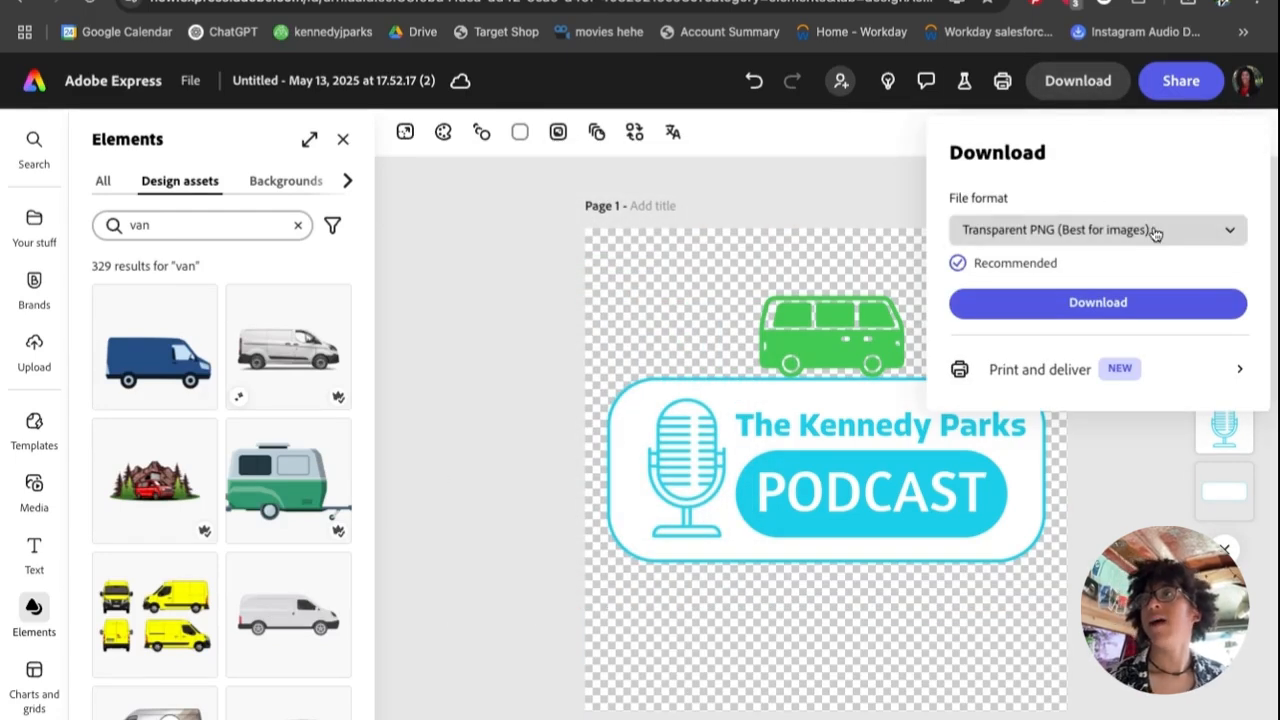
pyautogui.click(1131, 312)
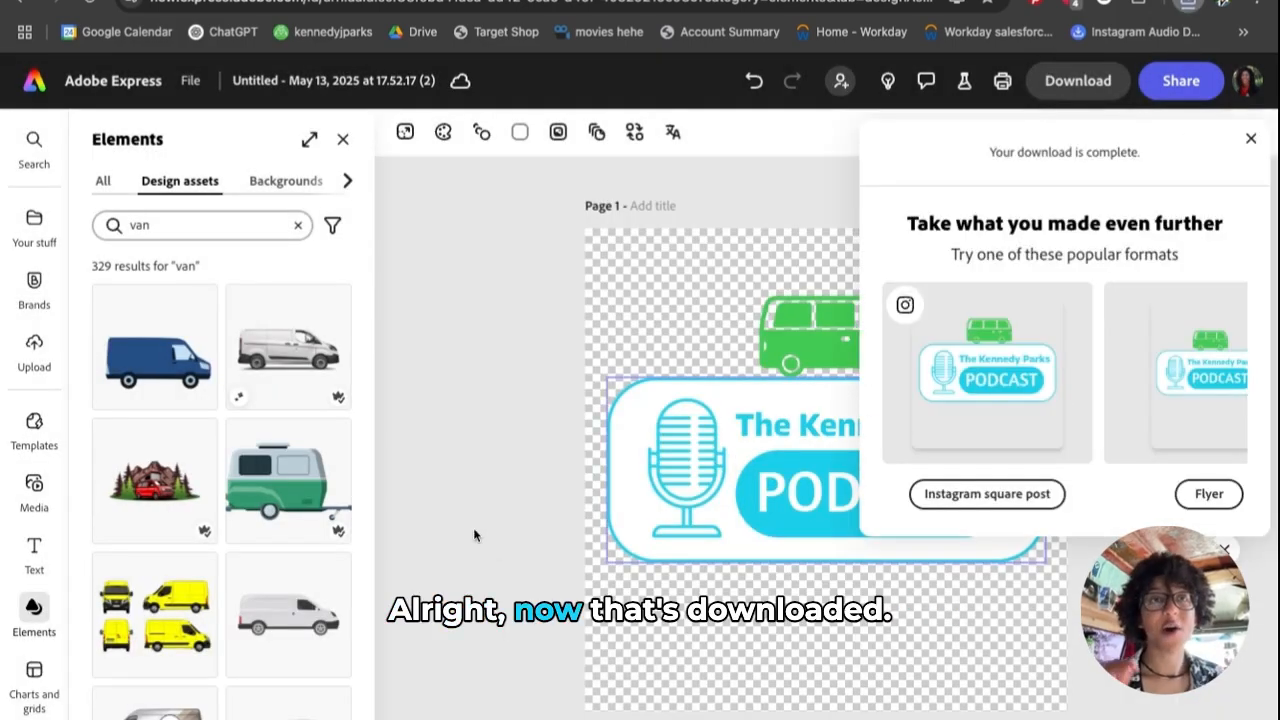
pyautogui.click(475, 535)
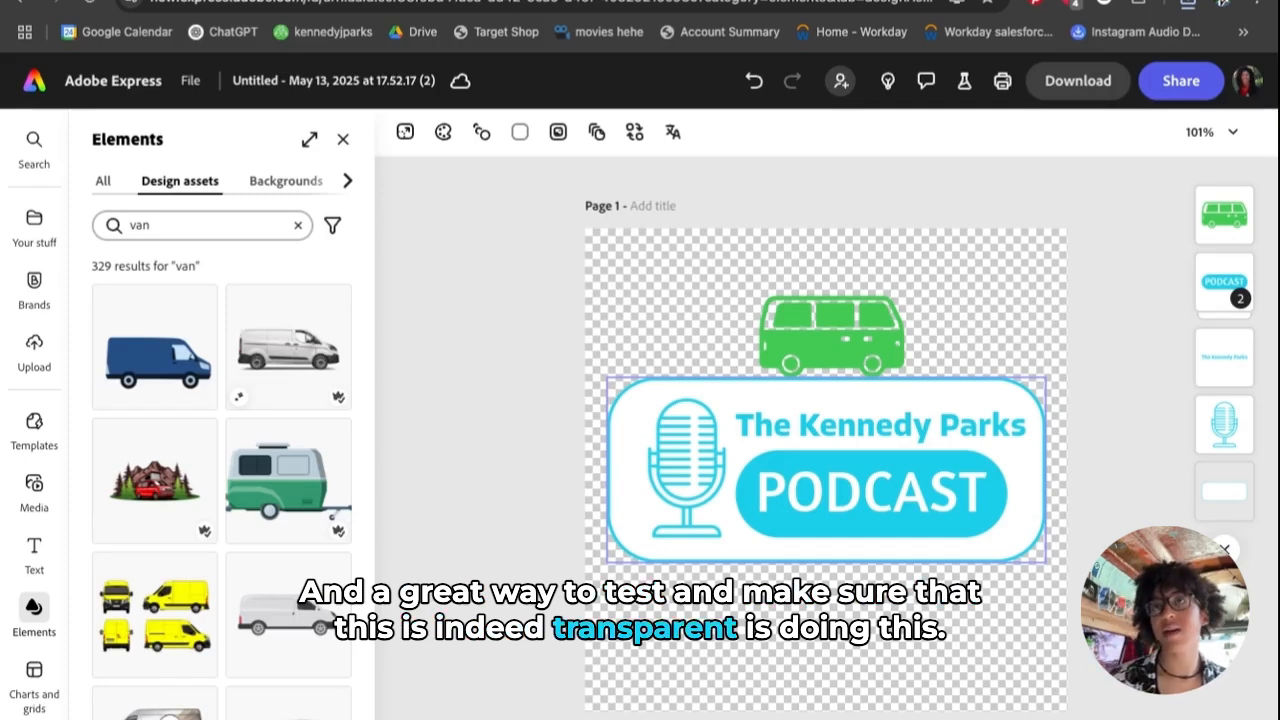
pyautogui.click(506, 529)
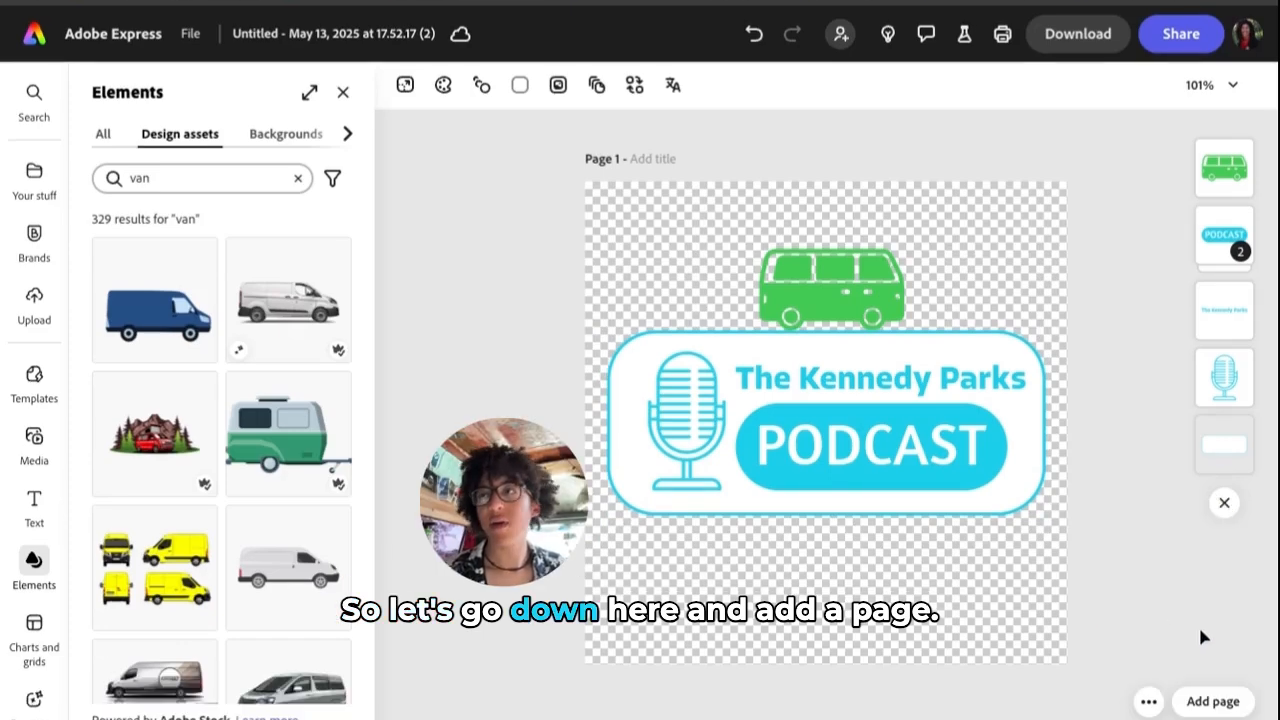
# - Add a same-size second page and set its background colour to black (#000000)
pyautogui.click(1236, 708)
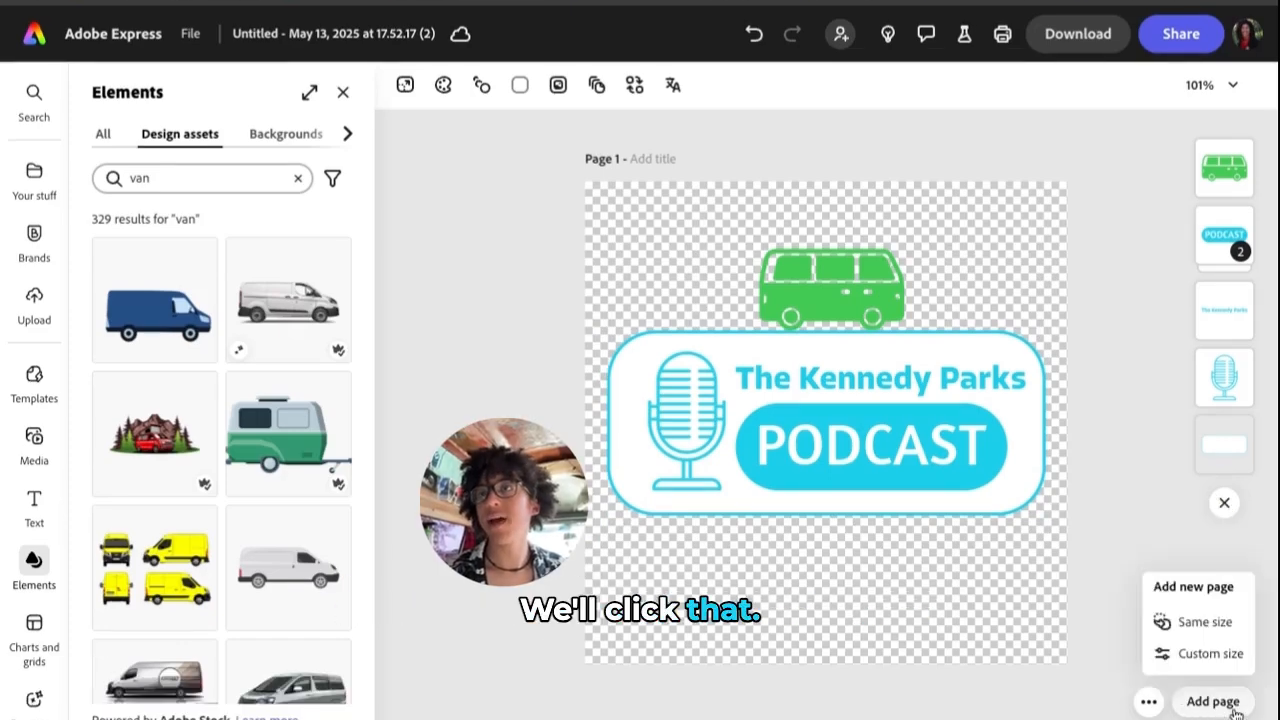
pyautogui.click(1210, 623)
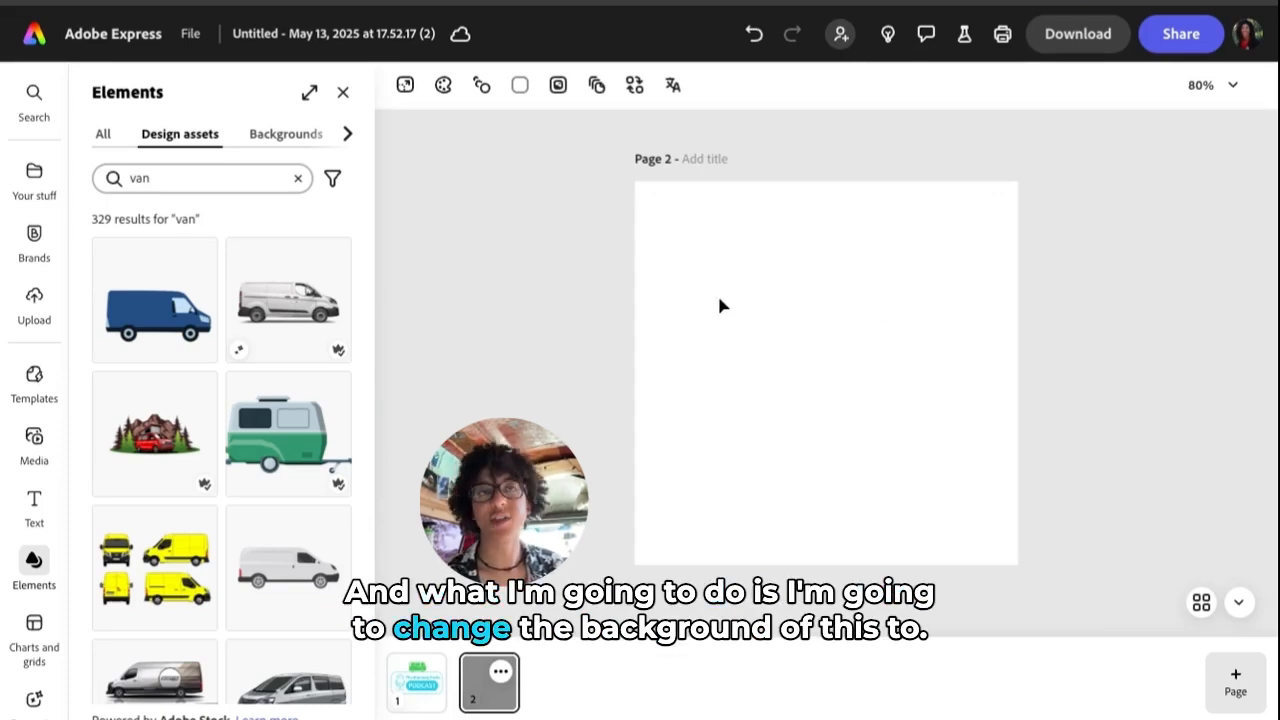
pyautogui.click(519, 86)
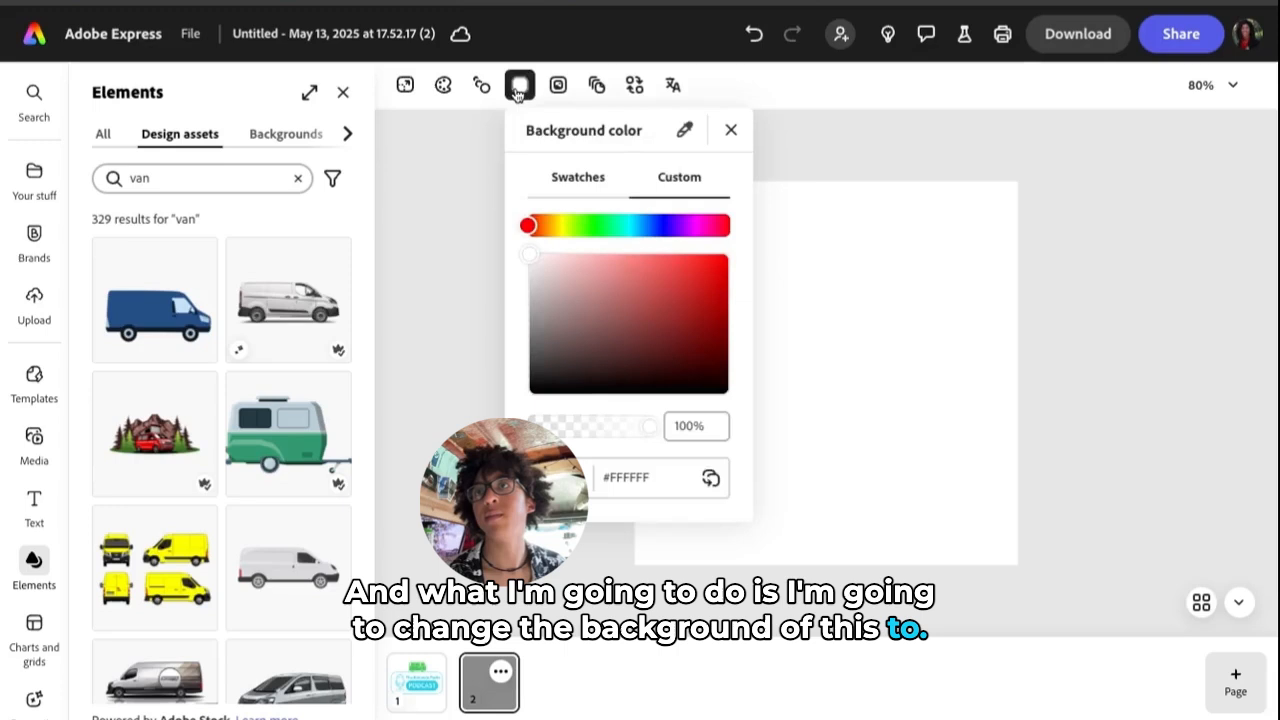
pyautogui.moveTo(548, 376); pyautogui.dragTo(457, 411)
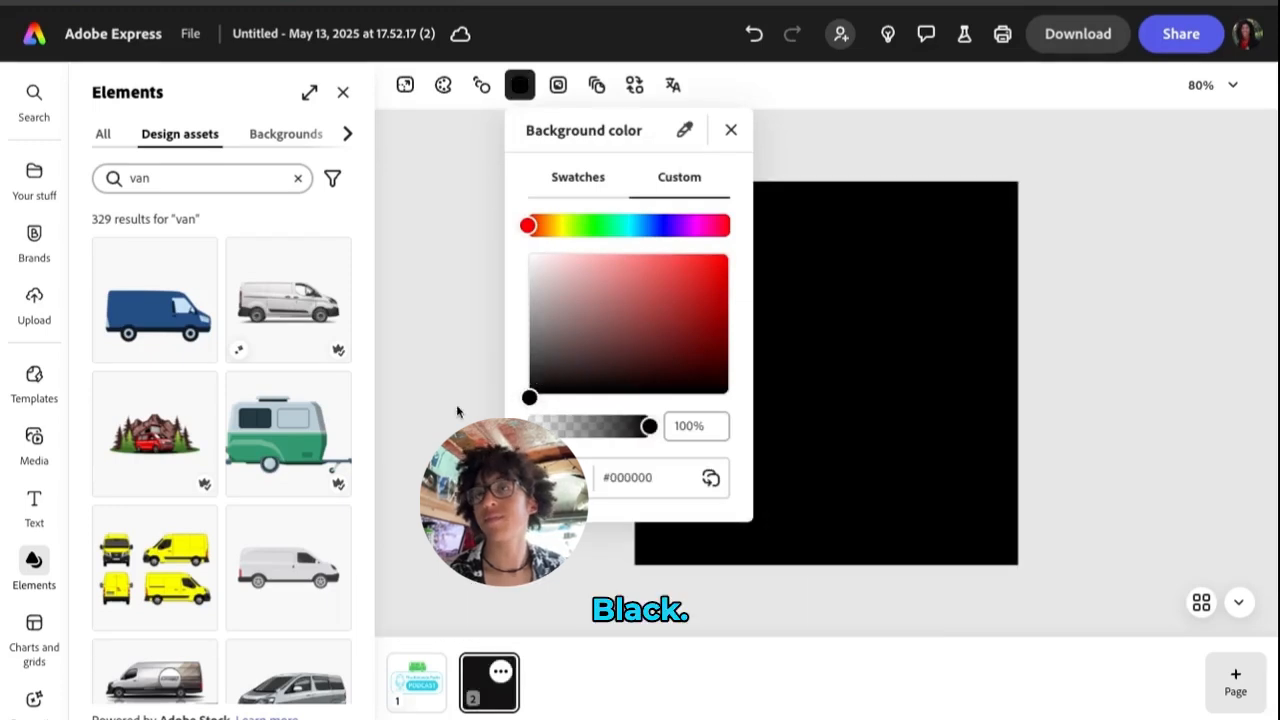
pyautogui.click(399, 373)
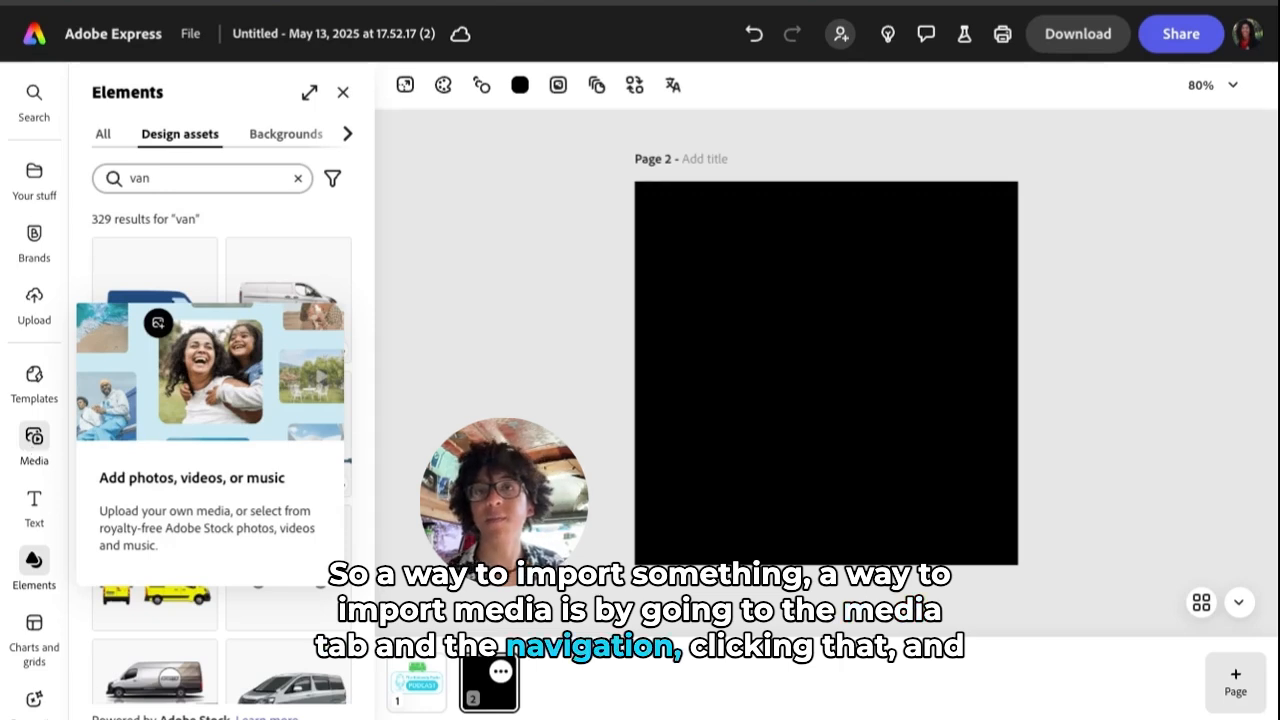
# - Add the downloaded transparent logo PNG from Media to page 2, then shrink and centre it
pyautogui.click(34, 437)
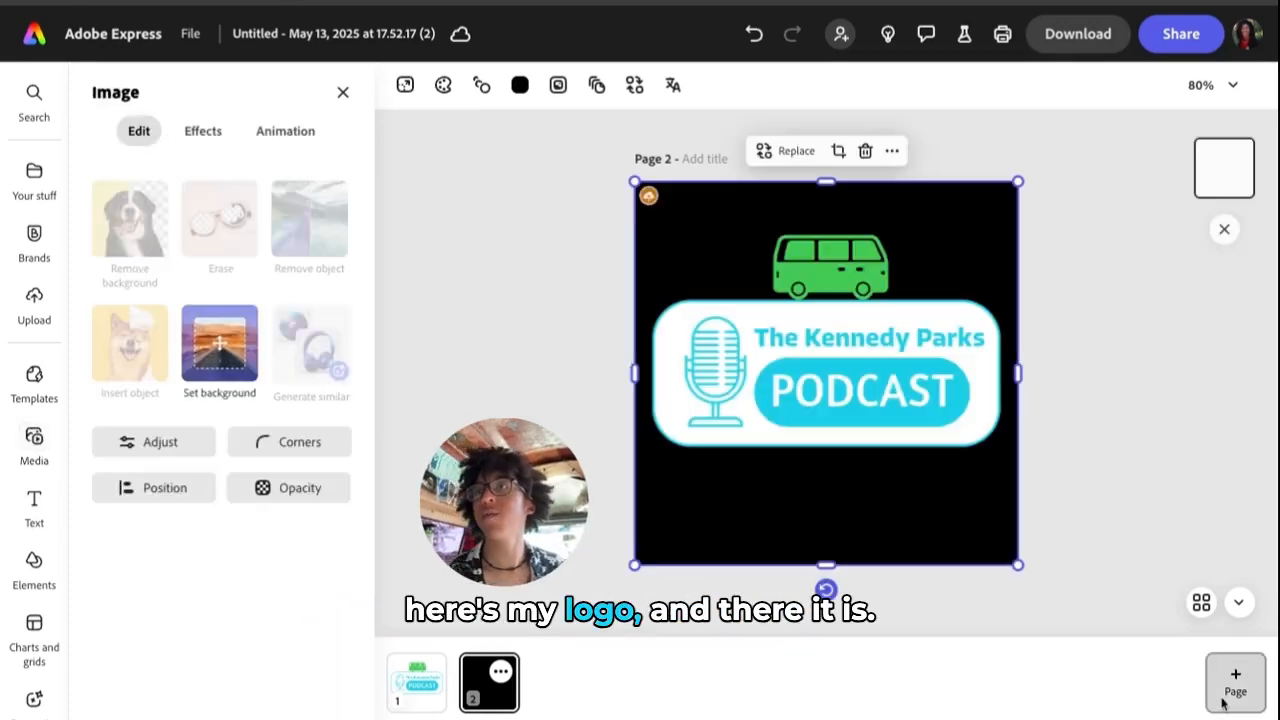
pyautogui.click(1146, 401)
pyautogui.click(920, 386)
pyautogui.moveTo(1022, 571); pyautogui.dragTo(801, 348)
pyautogui.moveTo(720, 253); pyautogui.dragTo(809, 354)
pyautogui.moveTo(723, 283); pyautogui.dragTo(778, 331)
pyautogui.click(1158, 385)
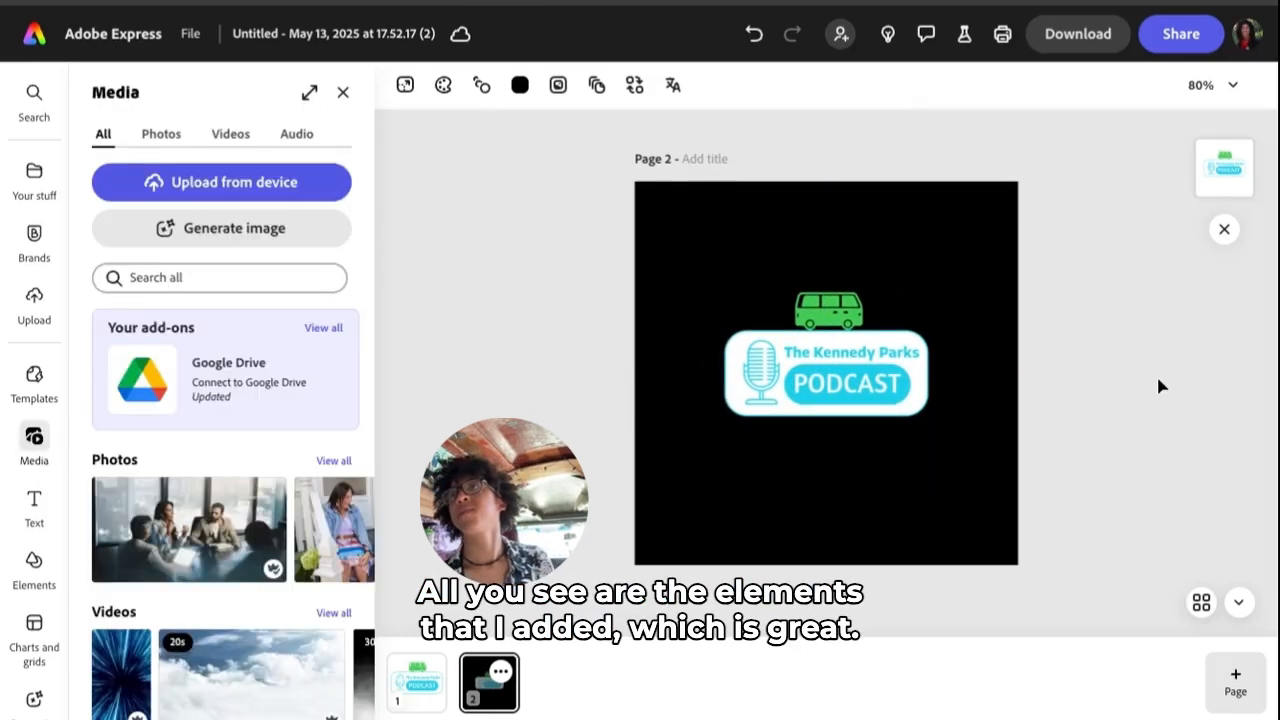